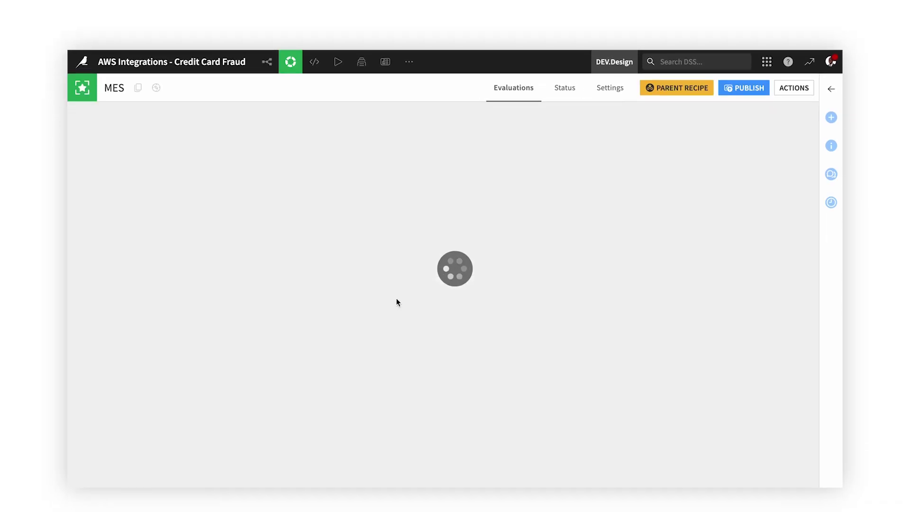
Step: Compute prediction drift for the 2023-06-07 evaluation against training, then open the project Dashboards list
{"action": "scroll", "coordinate": [439, 306], "scroll_direction": "down", "scroll_amount": 2}
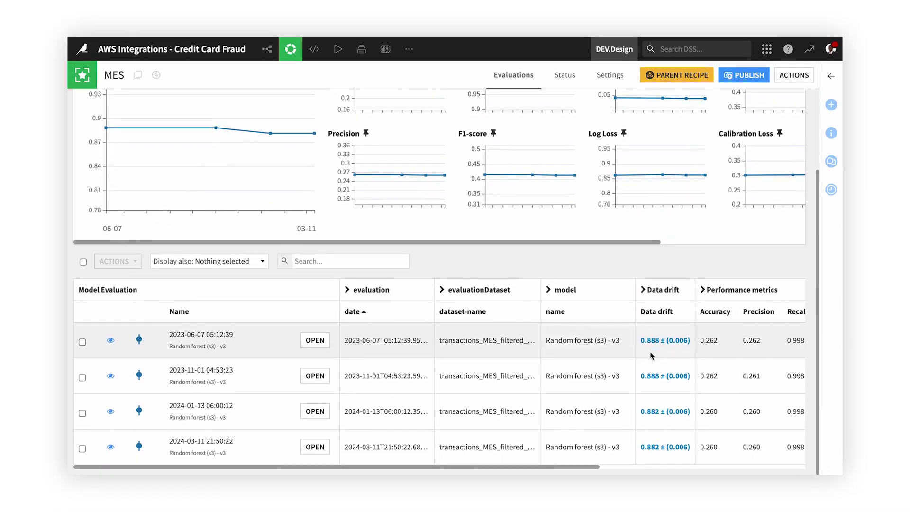
{"action": "left_click", "coordinate": [679, 339]}
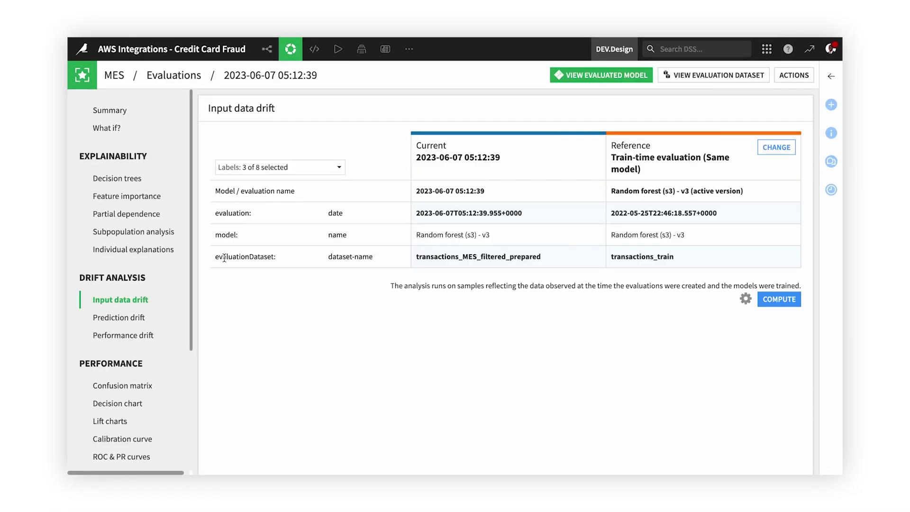
{"action": "left_click", "coordinate": [143, 318]}
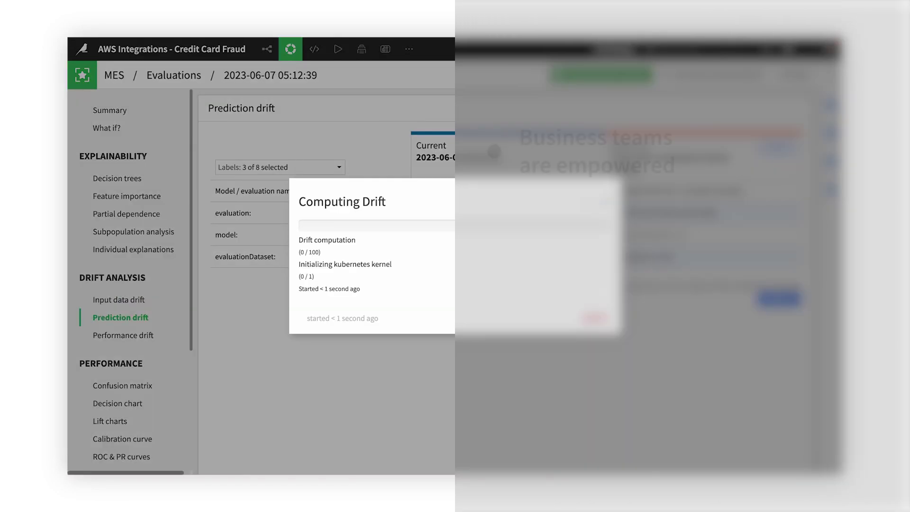
{"action": "scroll", "coordinate": [328, 285], "scroll_direction": "down", "scroll_amount": 2}
{"action": "scroll", "coordinate": [327, 284], "scroll_direction": "down", "scroll_amount": 10}
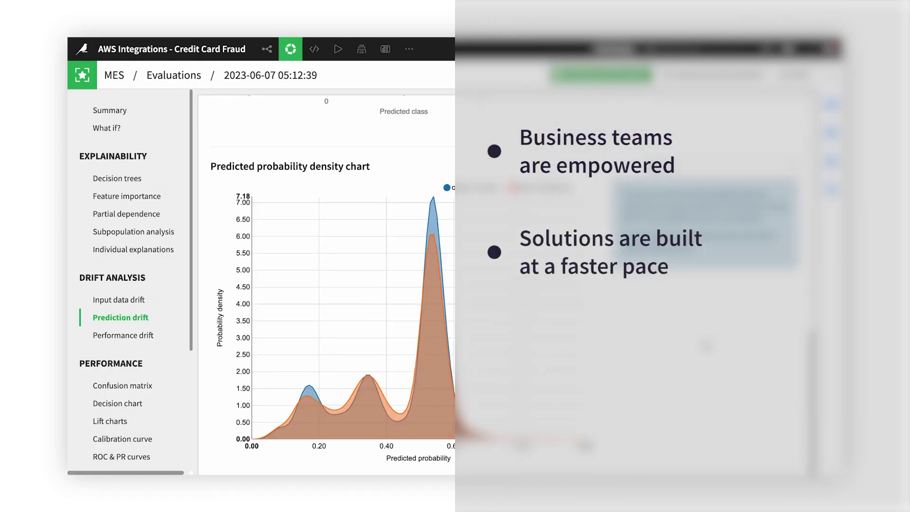
{"action": "mouse_move", "coordinate": [385, 48]}
{"action": "left_click", "coordinate": [393, 75]}
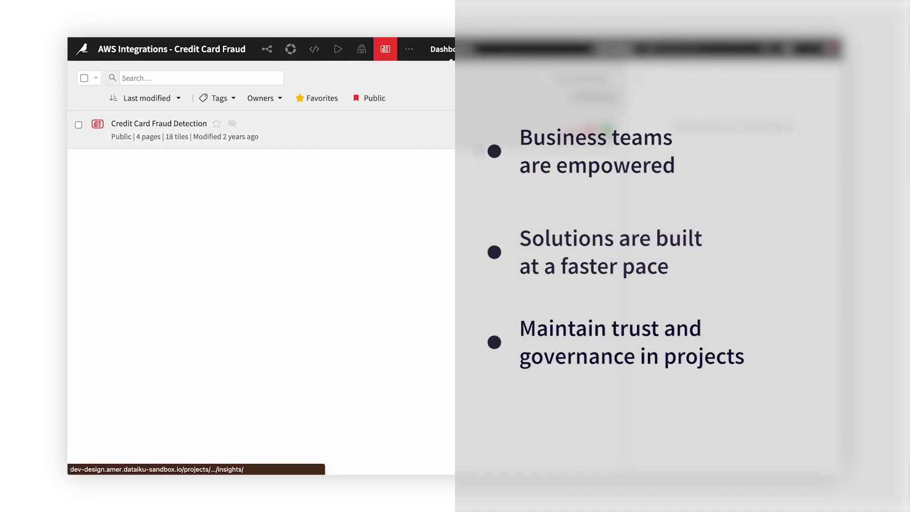
Step: Open the Credit Card Fraud Detection dashboard's Model Prediction page and browse the scored transactions
{"action": "left_click", "coordinate": [208, 123]}
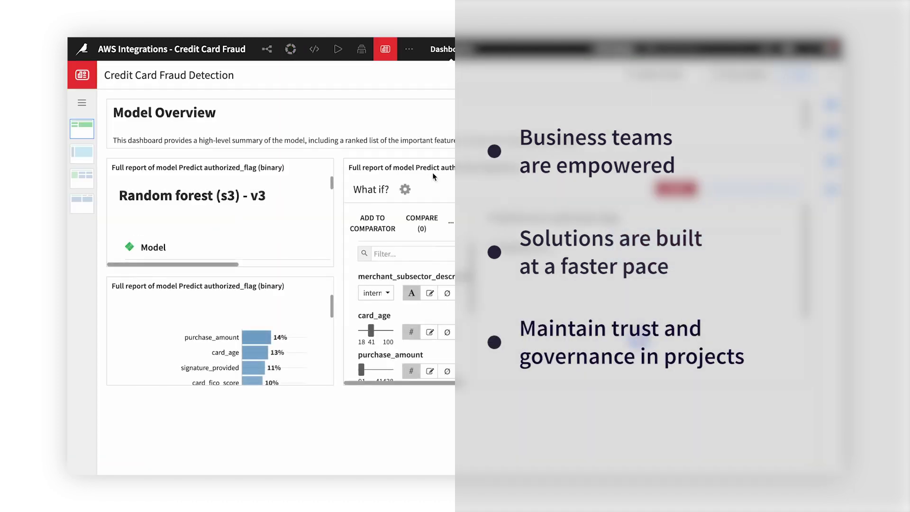
{"action": "left_click", "coordinate": [82, 152]}
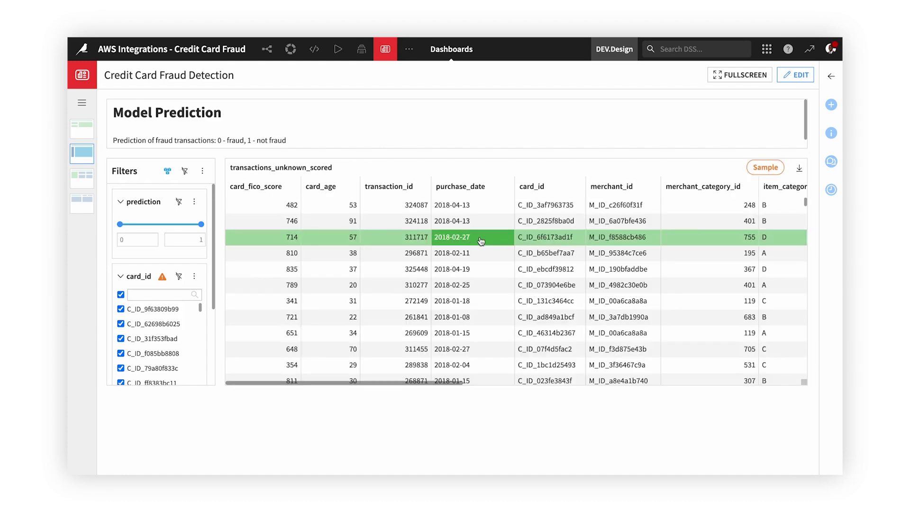
{"action": "scroll", "coordinate": [494, 239], "scroll_direction": "right", "scroll_amount": 3}
{"action": "scroll", "coordinate": [494, 239], "scroll_direction": "right", "scroll_amount": 3}
{"action": "scroll", "coordinate": [494, 238], "scroll_direction": "down", "scroll_amount": 3}
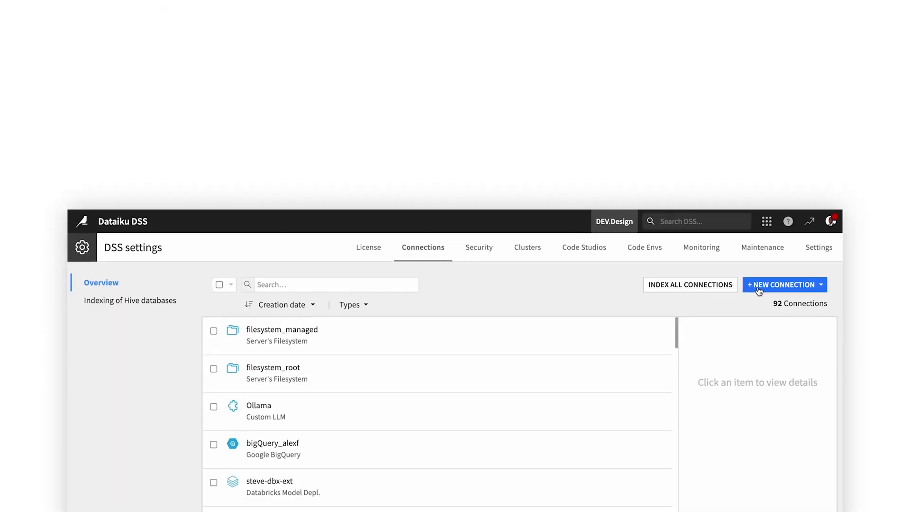
Step: Browse the connection types offered under + New Connection, then close the type grid
{"action": "left_click", "coordinate": [759, 287]}
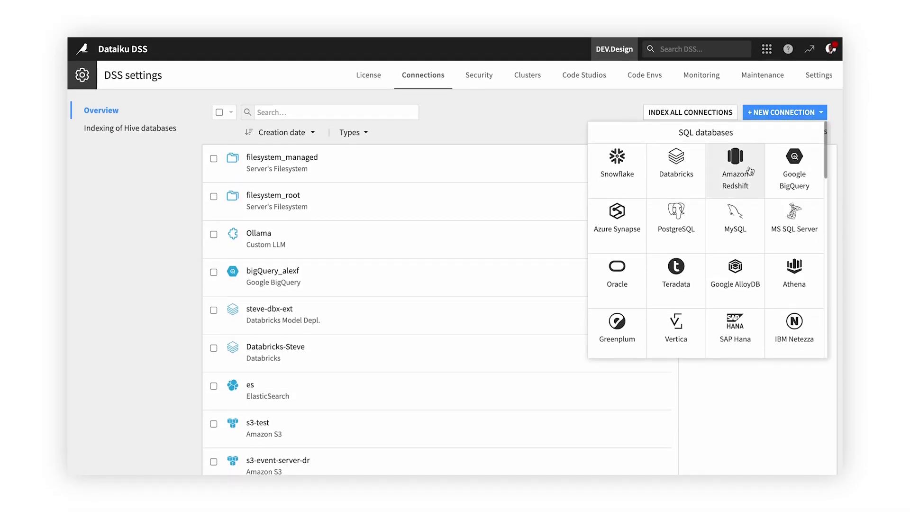
{"action": "scroll", "coordinate": [750, 171], "scroll_direction": "down", "scroll_amount": 3}
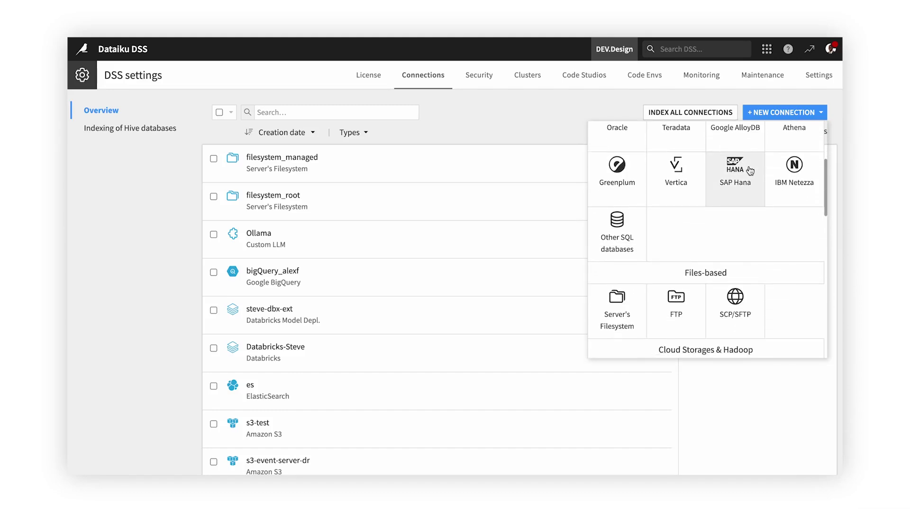
{"action": "scroll", "coordinate": [750, 171], "scroll_direction": "down", "scroll_amount": 4}
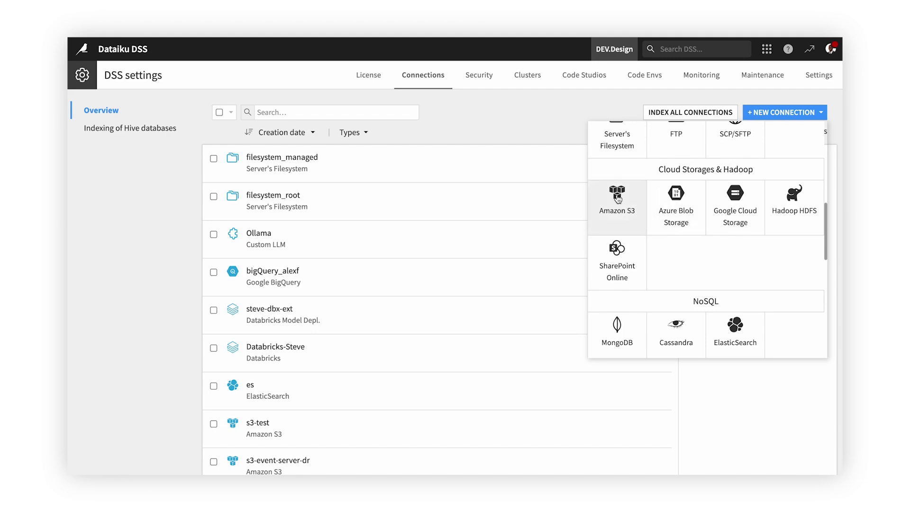
{"action": "left_click", "coordinate": [562, 127]}
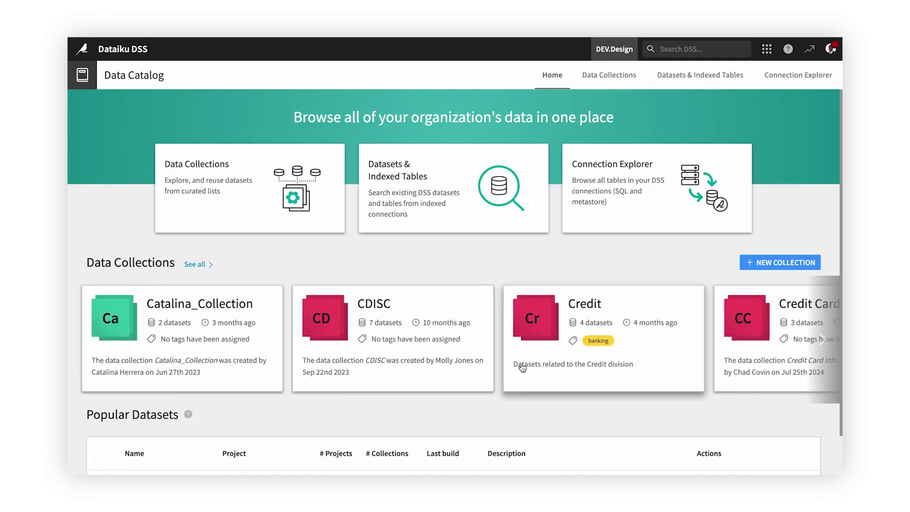
Step: In the Credit Card Info AWS S3 collection, inspect its three datasets and preview merchant_info_copy
{"action": "scroll", "coordinate": [522, 367], "scroll_direction": "right", "scroll_amount": 2}
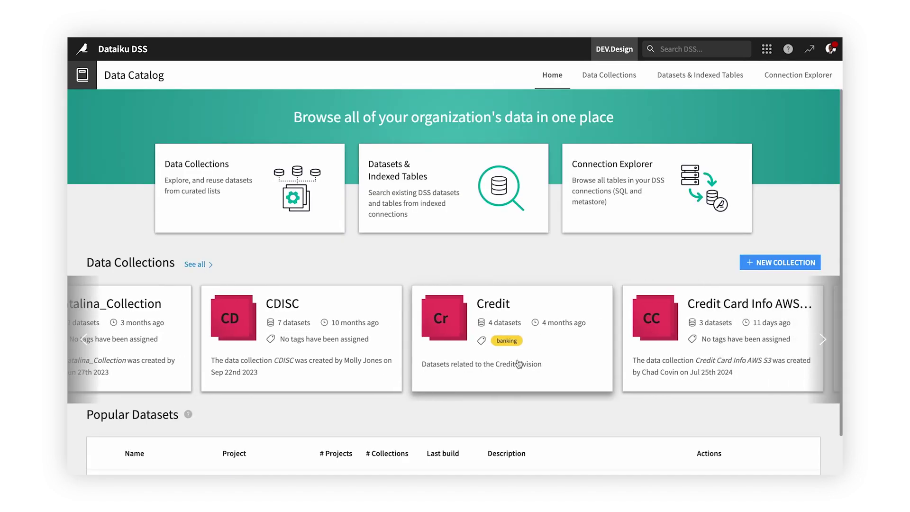
{"action": "left_click", "coordinate": [678, 325]}
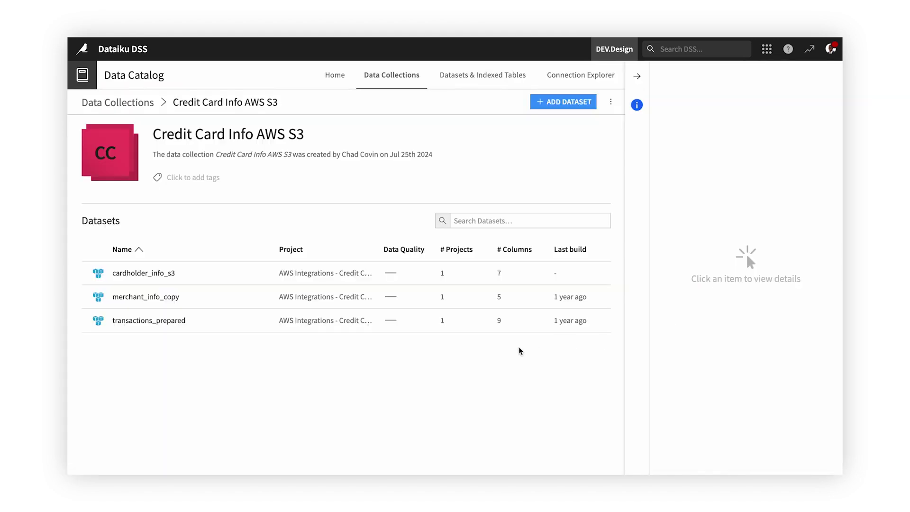
{"action": "left_click", "coordinate": [454, 278]}
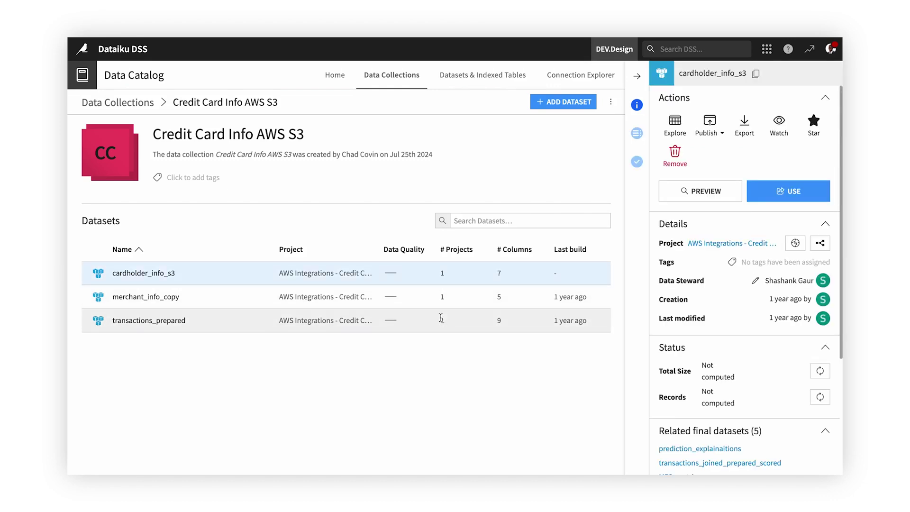
{"action": "left_click", "coordinate": [441, 316]}
{"action": "left_click", "coordinate": [441, 297]}
{"action": "left_click", "coordinate": [702, 191]}
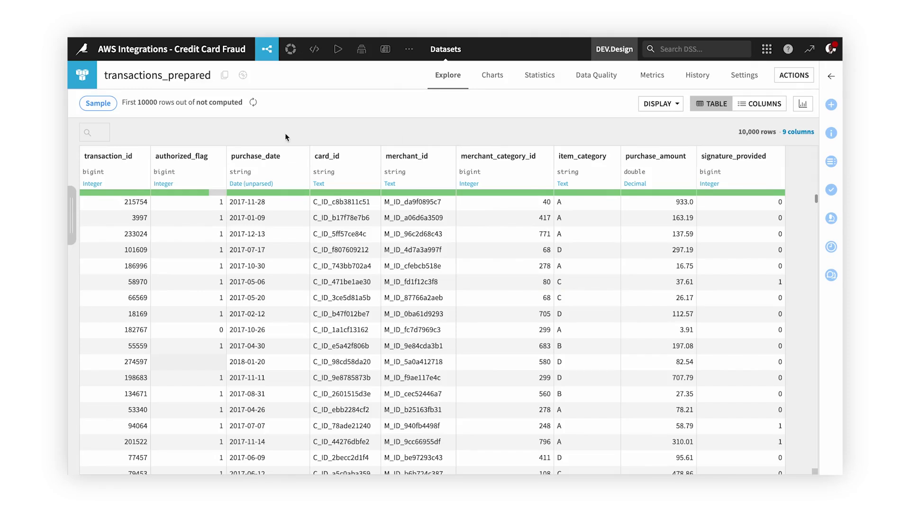
Step: Analyze the value distributions of the transaction_id and authorized_flag columns
{"action": "left_click", "coordinate": [140, 157]}
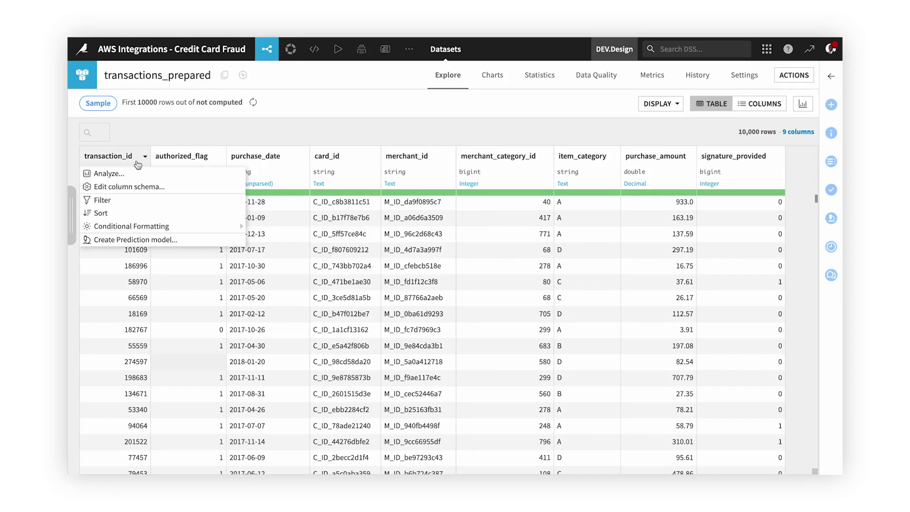
{"action": "left_click", "coordinate": [136, 175]}
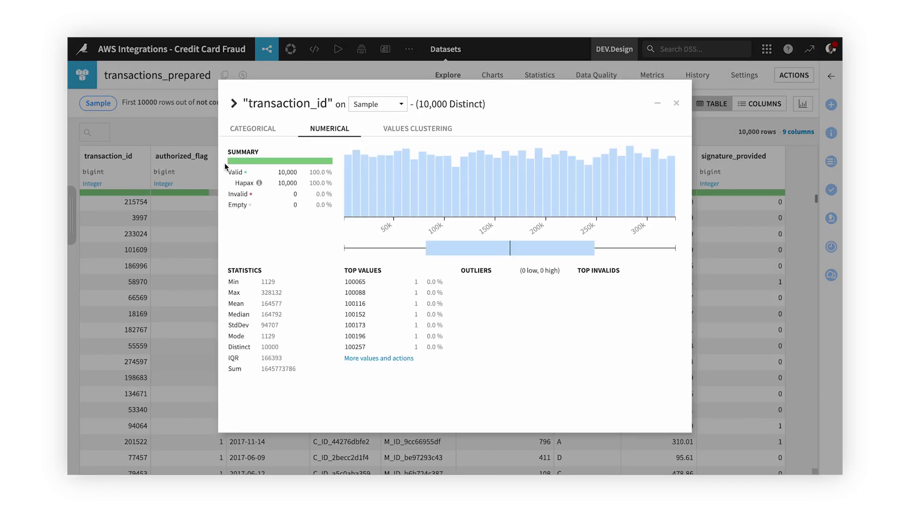
{"action": "left_click", "coordinate": [234, 103]}
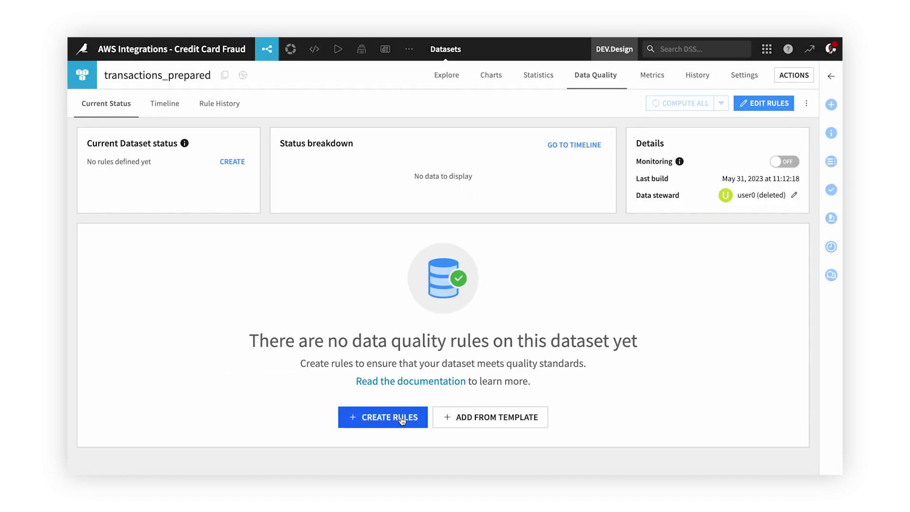
Step: Add a Column avg in range data quality rule and choose its column
{"action": "left_click", "coordinate": [399, 418]}
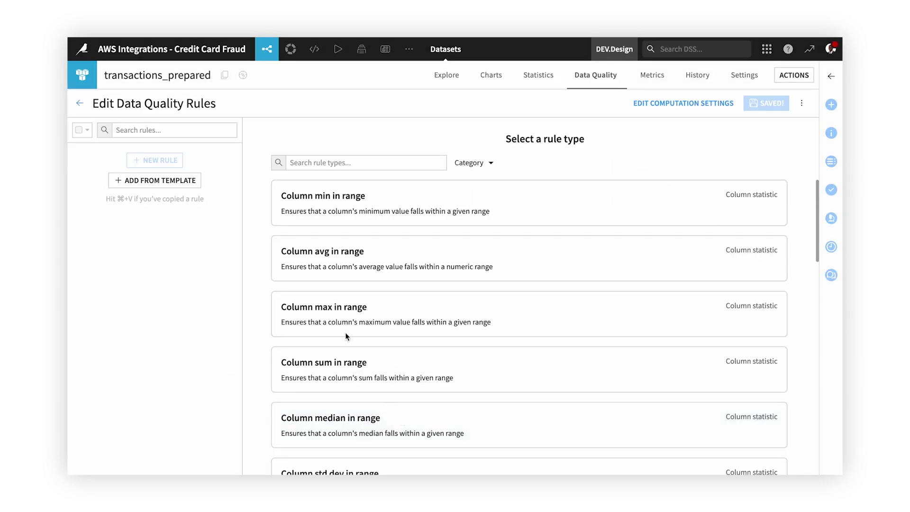
{"action": "left_click", "coordinate": [336, 258]}
{"action": "left_click", "coordinate": [424, 186]}
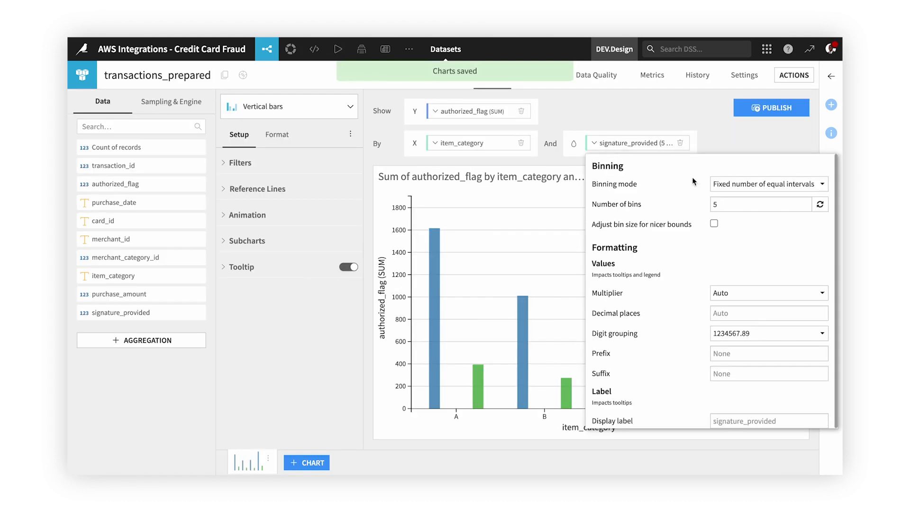
Step: Set signature_provided chart binning to Treat as alphanum and browse the results
{"action": "left_click", "coordinate": [716, 185]}
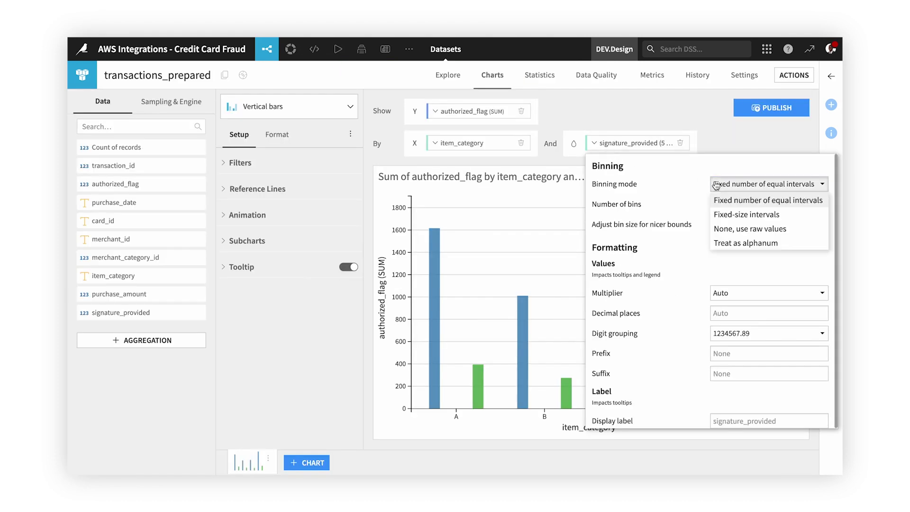
{"action": "left_click", "coordinate": [733, 243]}
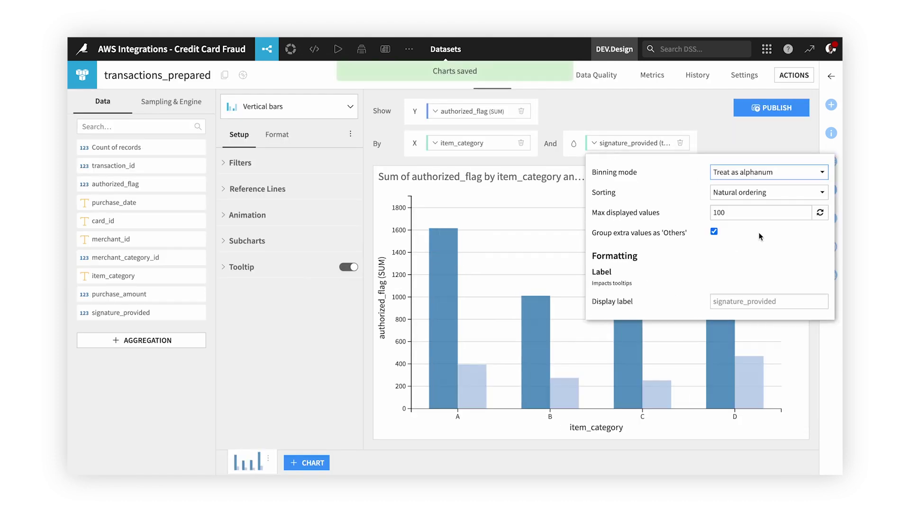
{"action": "left_click", "coordinate": [773, 153]}
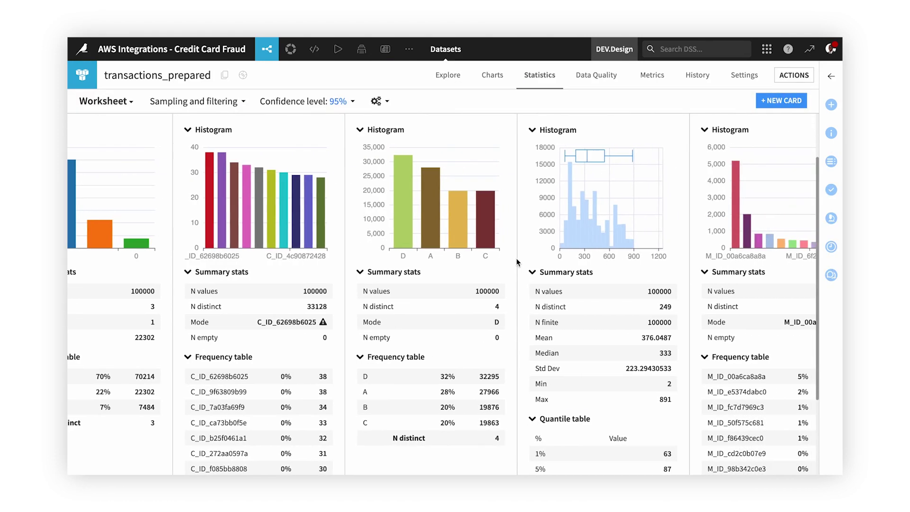
{"action": "scroll", "coordinate": [517, 262], "scroll_direction": "right", "scroll_amount": 5}
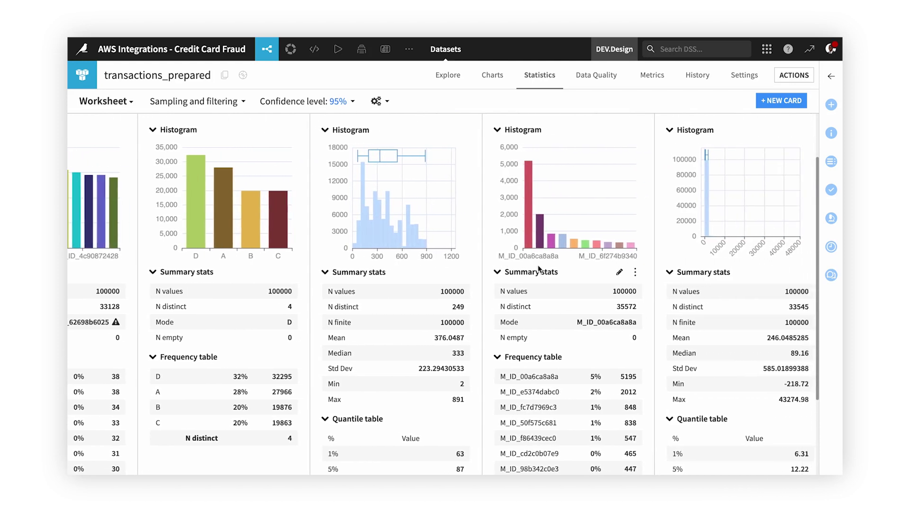
{"action": "scroll", "coordinate": [538, 269], "scroll_direction": "right", "scroll_amount": 4}
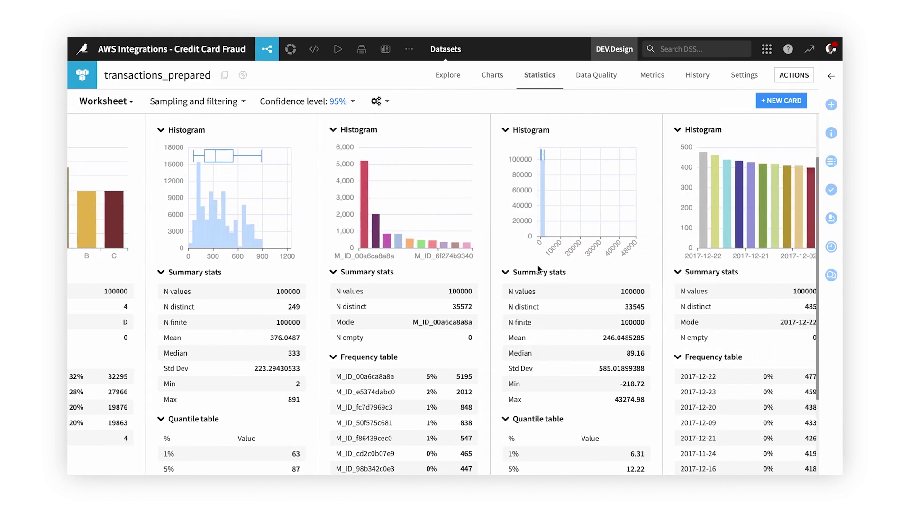
{"action": "scroll", "coordinate": [539, 269], "scroll_direction": "right", "scroll_amount": 2}
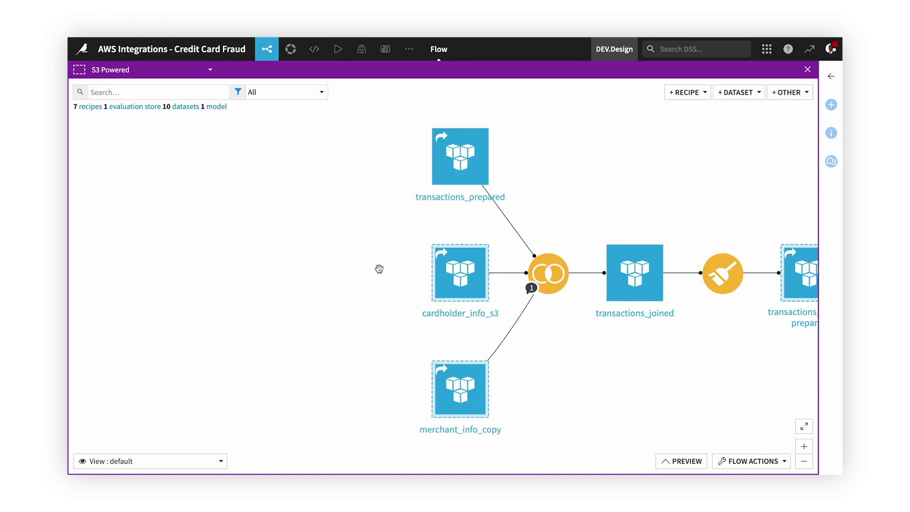
Step: Open the transactions_joined join recipe, review its selected columns and output, and set the engine to DSS
{"action": "left_click", "coordinate": [548, 276]}
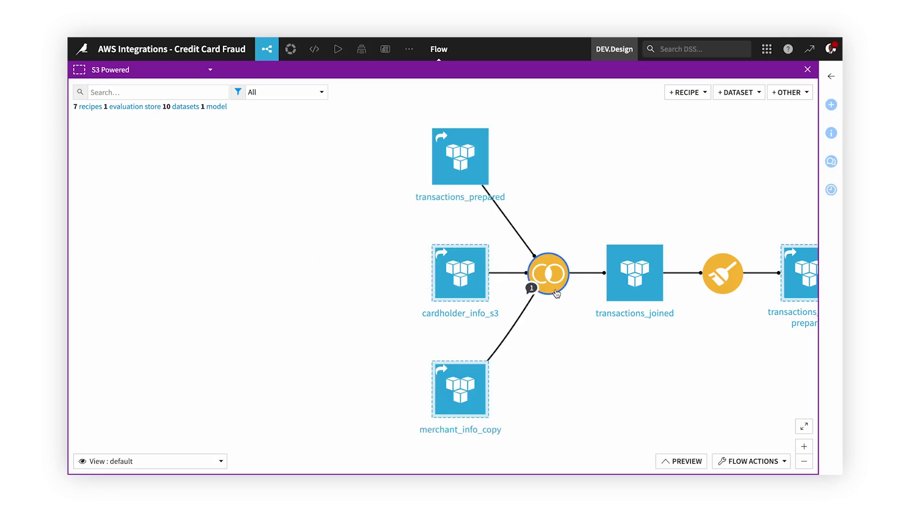
{"action": "double_click", "coordinate": [555, 288]}
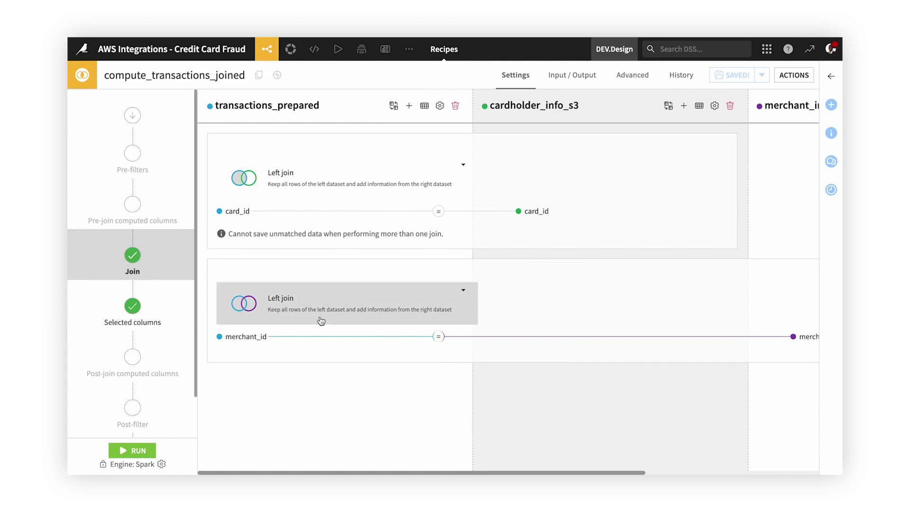
{"action": "left_click", "coordinate": [167, 314]}
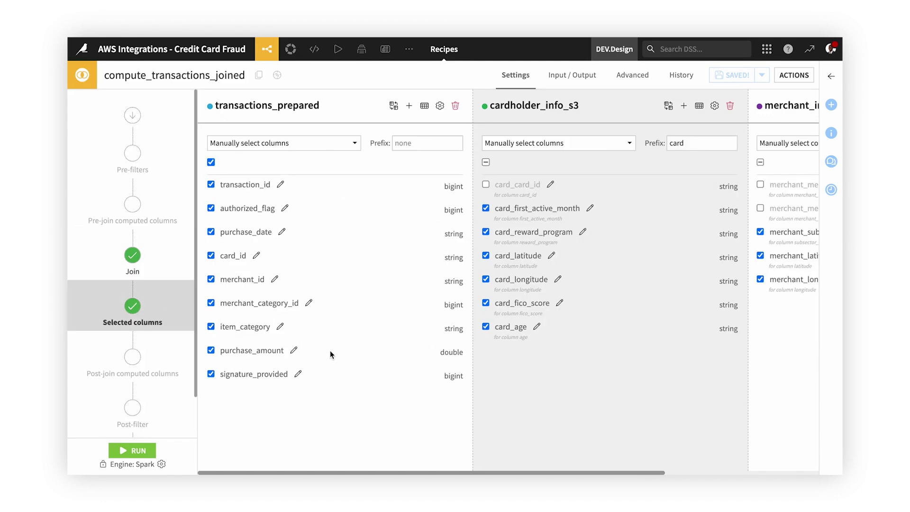
{"action": "scroll", "coordinate": [133, 356], "scroll_direction": "down", "scroll_amount": 1}
{"action": "left_click", "coordinate": [144, 410]}
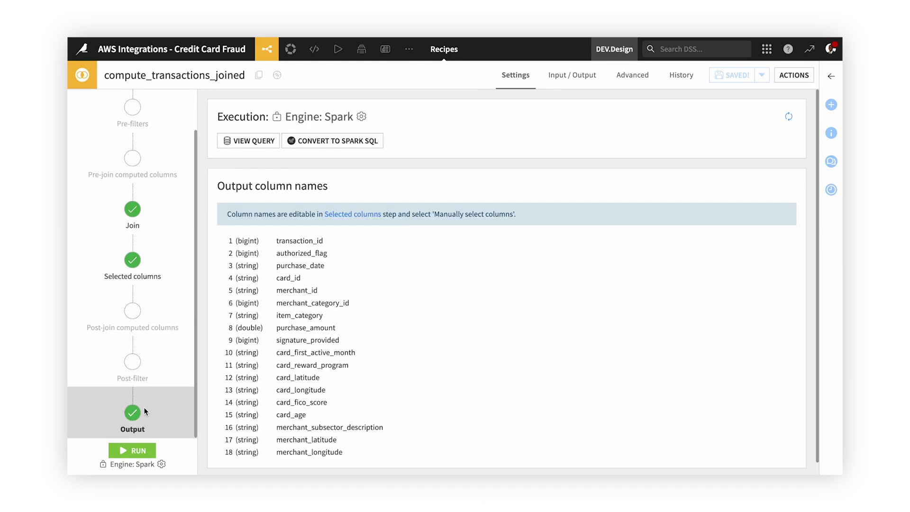
{"action": "left_click", "coordinate": [162, 465]}
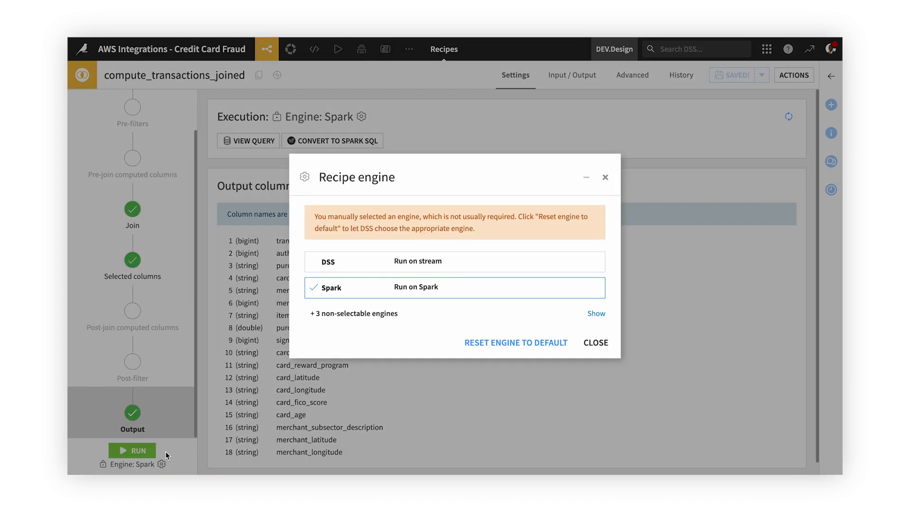
{"action": "left_click", "coordinate": [335, 271]}
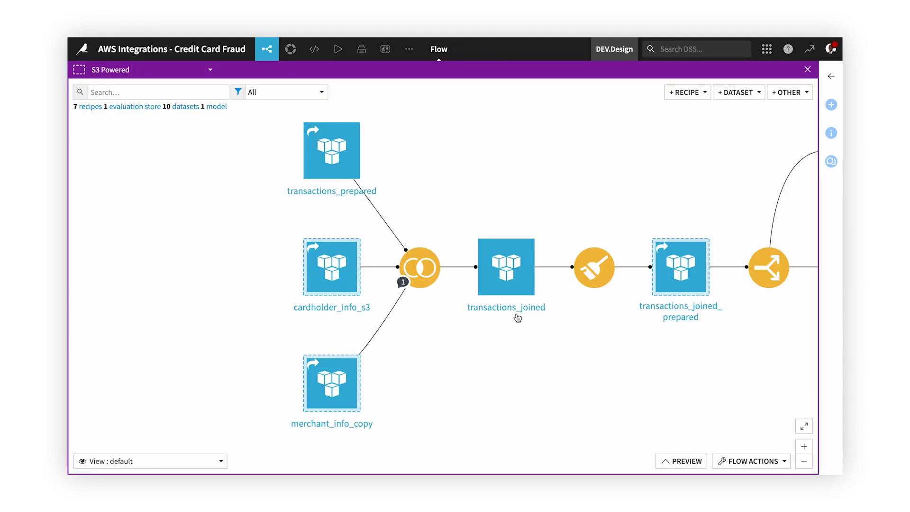
Step: Explore the transactions_joined data, scroll its columns, and show its Actions panel
{"action": "left_click", "coordinate": [517, 289]}
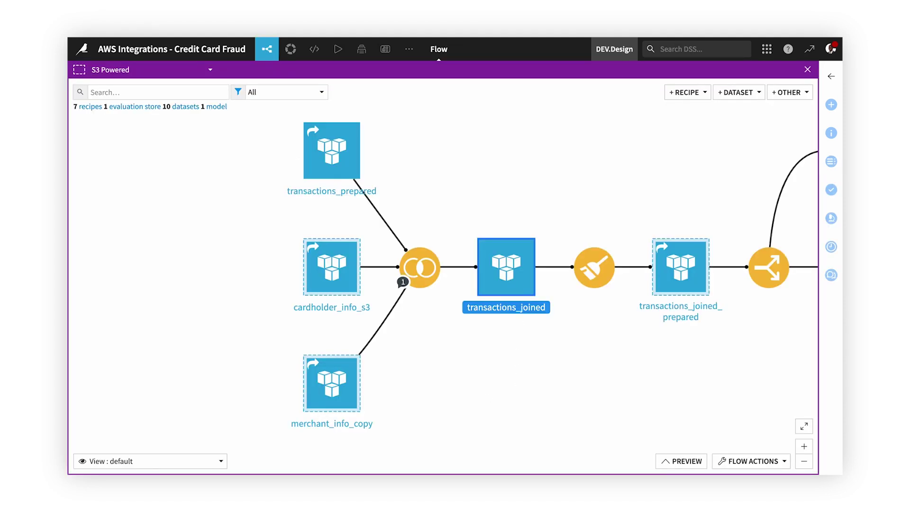
{"action": "double_click", "coordinate": [517, 289]}
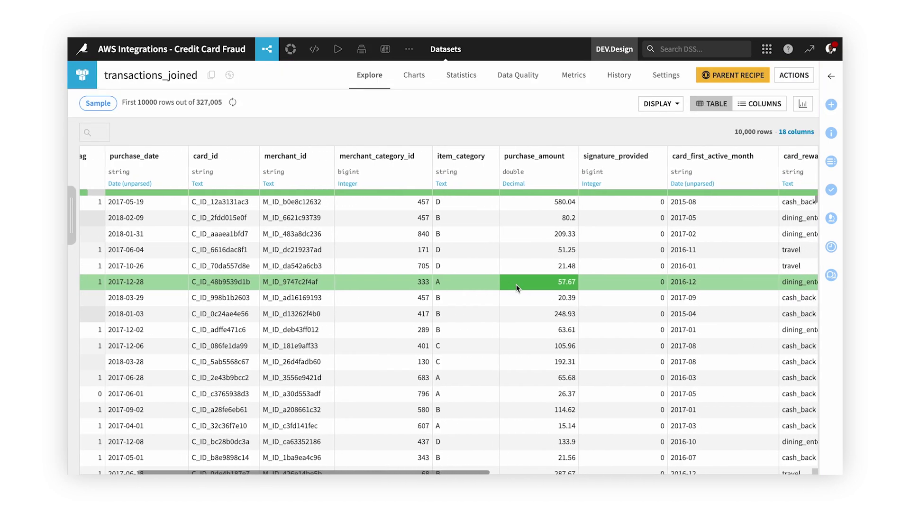
{"action": "scroll", "coordinate": [516, 284], "scroll_direction": "right", "scroll_amount": 5}
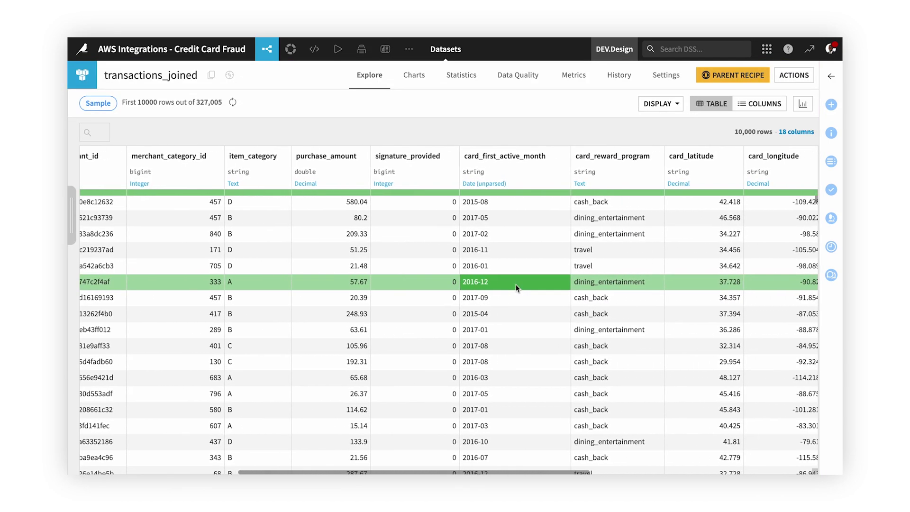
{"action": "left_click", "coordinate": [831, 105]}
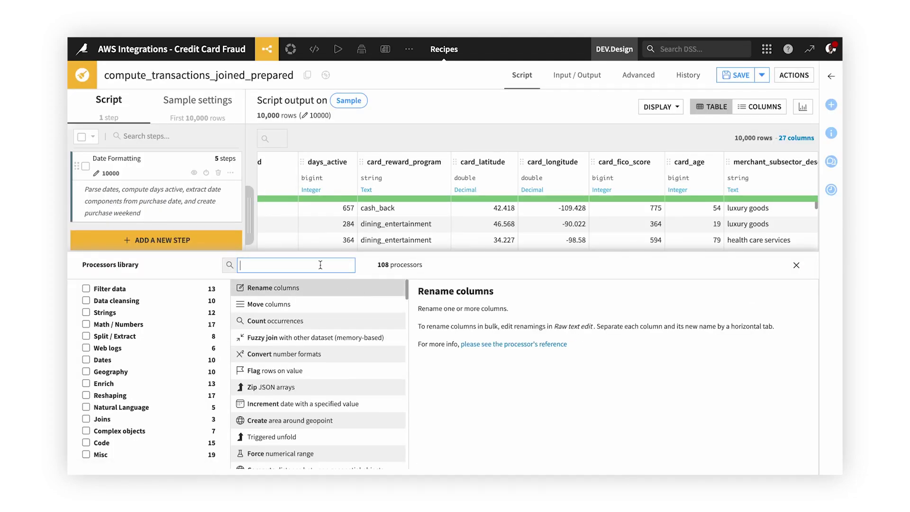
Step: Add a Create GeoPoint from lat/lon step, skip parsing purchase_date, and set the engine to DSS
{"action": "type", "text": "geopoin"}
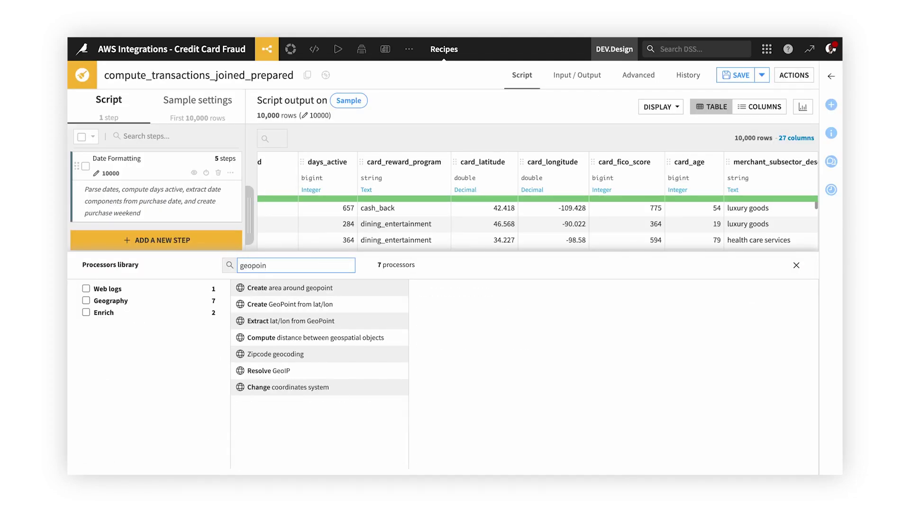
{"action": "left_click", "coordinate": [331, 308]}
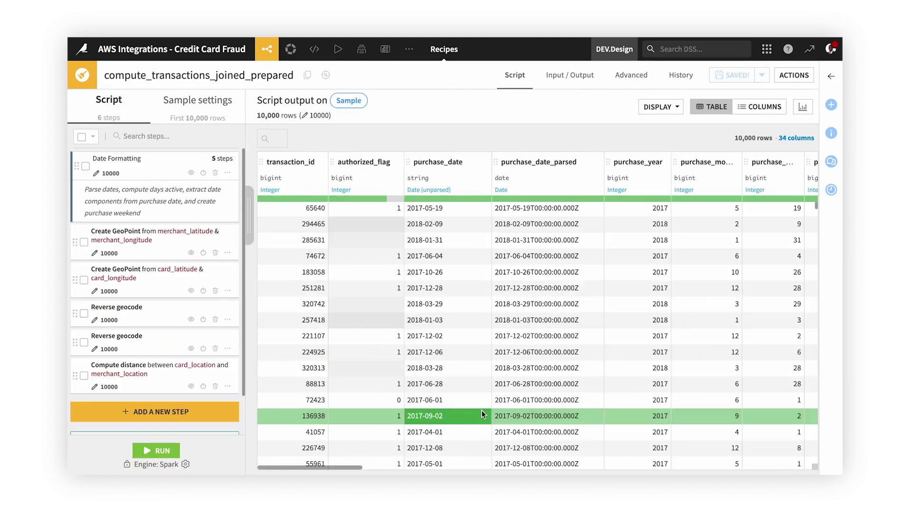
{"action": "left_click", "coordinate": [486, 164]}
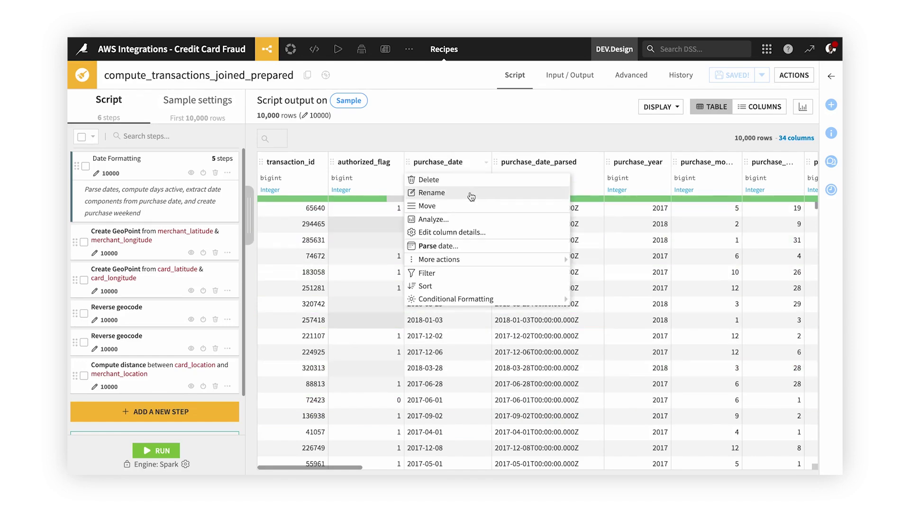
{"action": "left_click", "coordinate": [454, 241]}
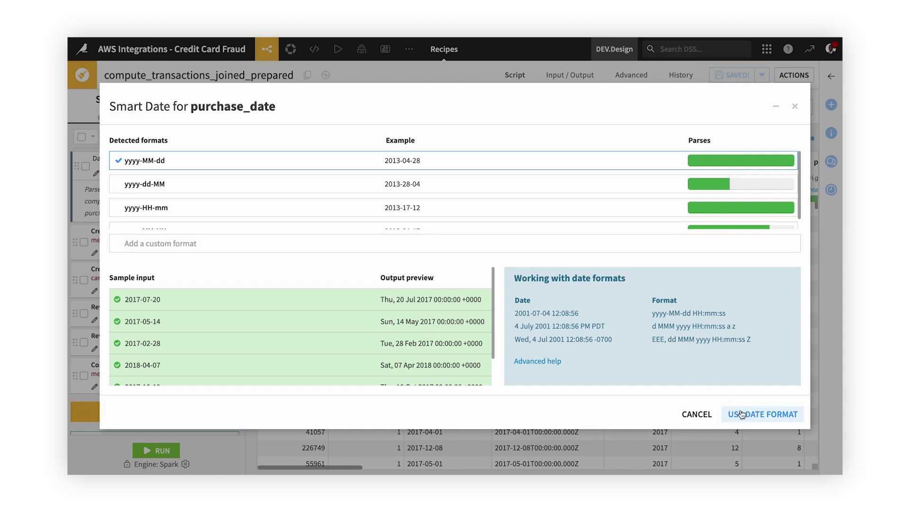
{"action": "left_click", "coordinate": [796, 108]}
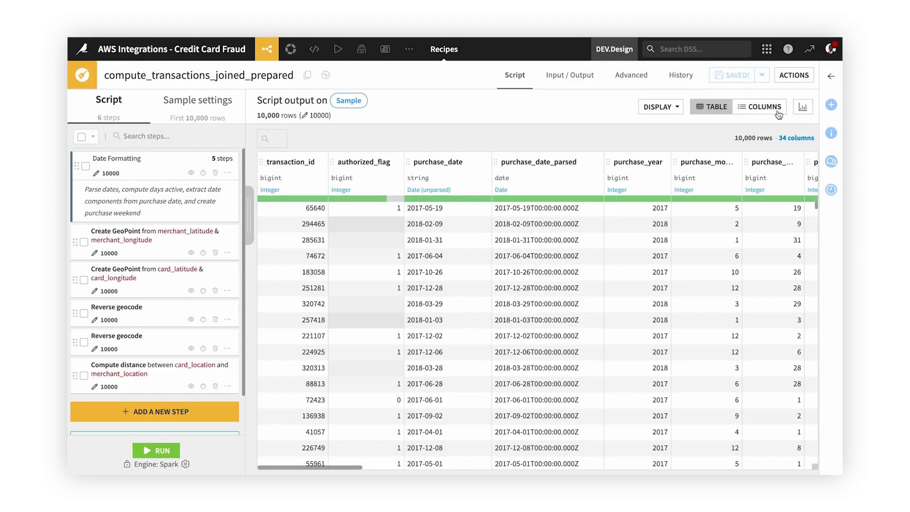
{"action": "left_click", "coordinate": [185, 464]}
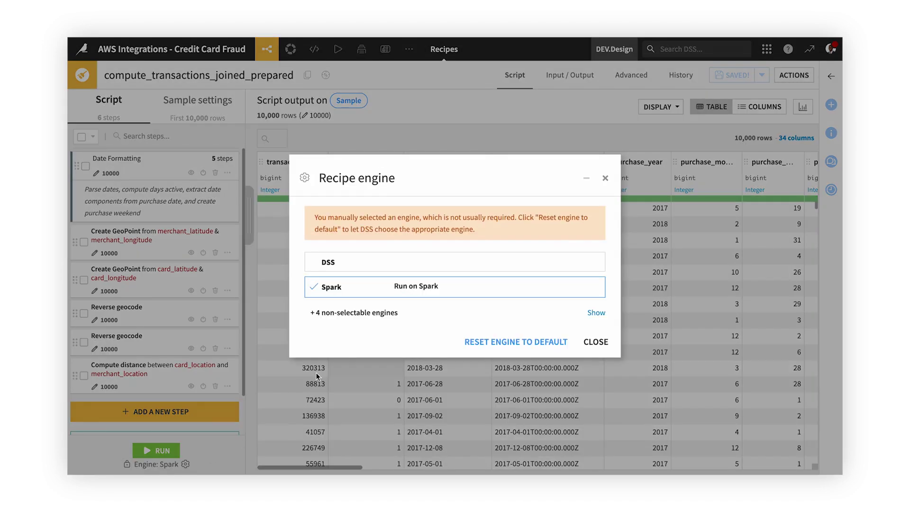
{"action": "left_click", "coordinate": [342, 263]}
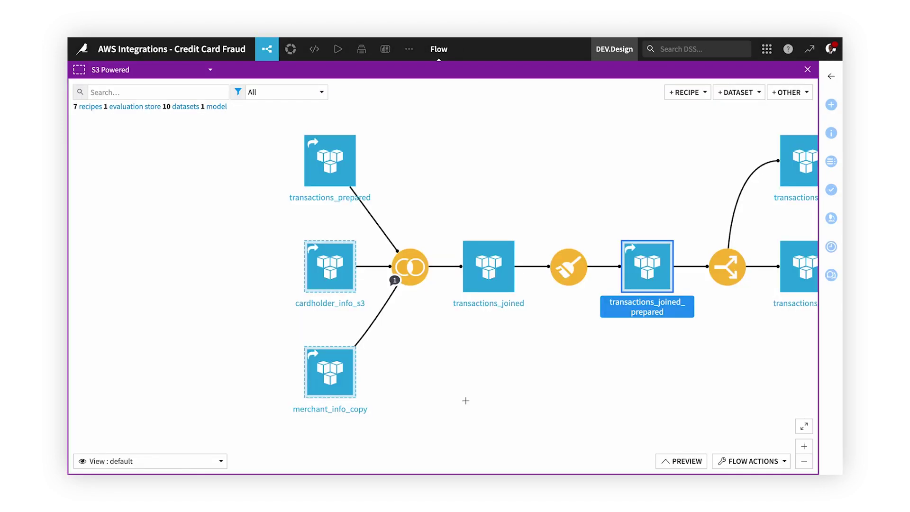
Step: Deselect the node and pan the Flow to reveal the transactions_MES and transactions_train branches
{"action": "left_click", "coordinate": [504, 392]}
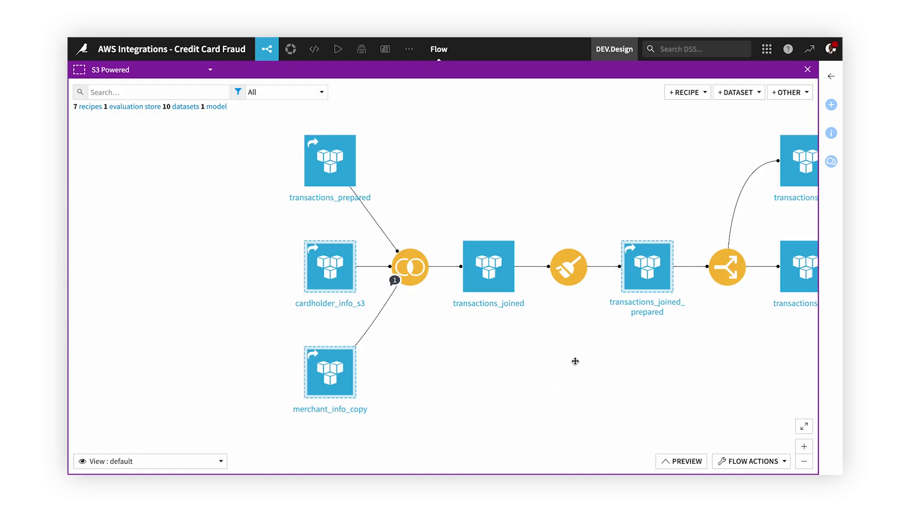
{"action": "left_click_drag", "start_coordinate": [573, 361], "coordinate": [455, 364]}
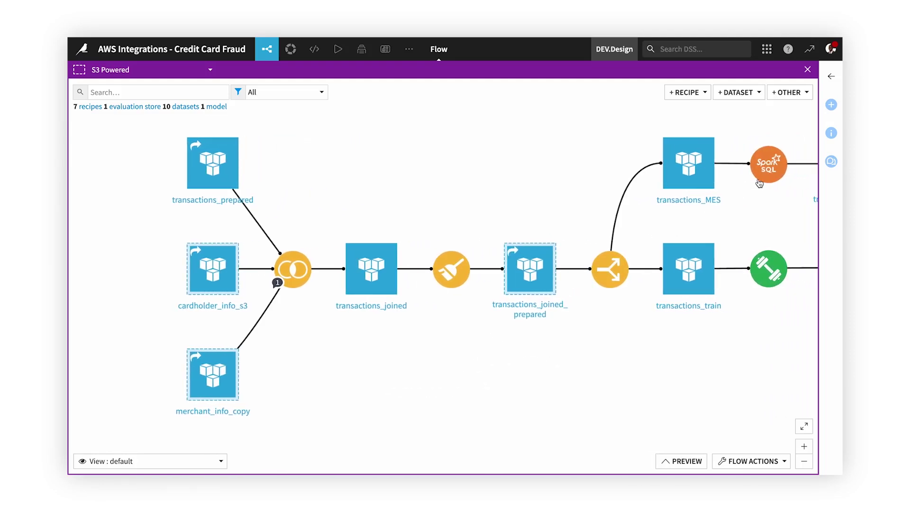
Step: Open the Spark SQL recipe and scroll through its filter query
{"action": "double_click", "coordinate": [770, 171]}
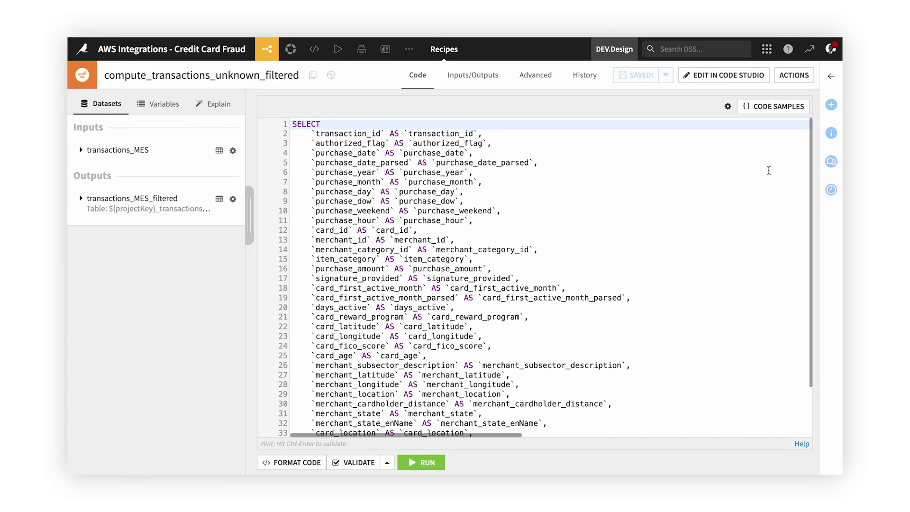
{"action": "scroll", "coordinate": [644, 177], "scroll_direction": "down", "scroll_amount": 3}
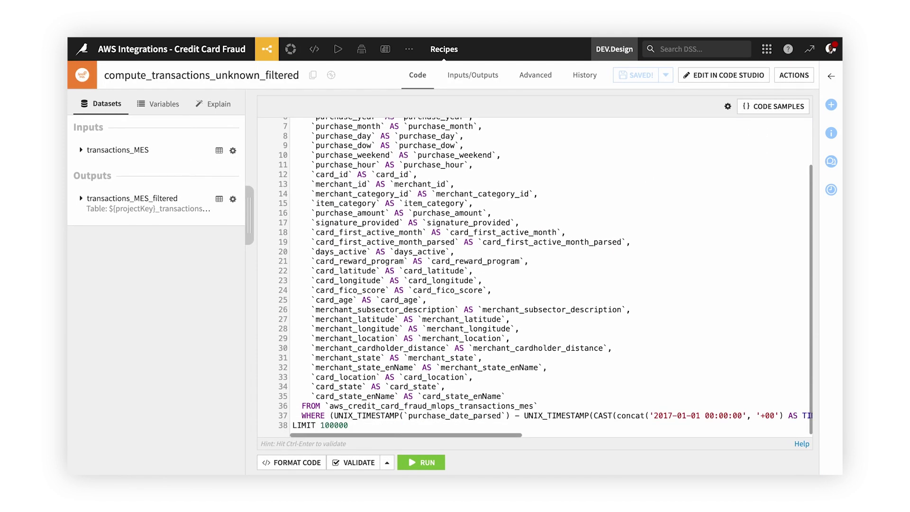
{"action": "scroll", "coordinate": [644, 176], "scroll_direction": "up", "scroll_amount": 3}
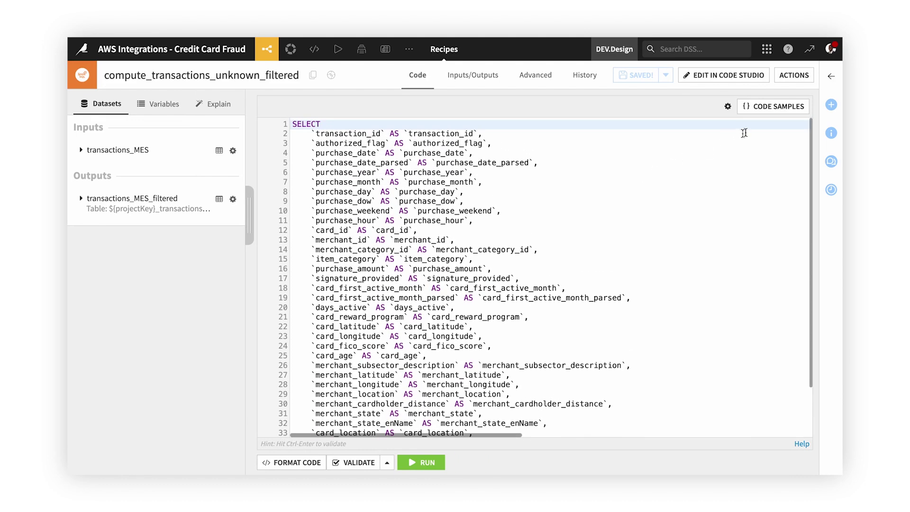
Step: Return to the Flow focused on transactions_MES and browse its Actions panel
{"action": "key", "text": "g"}
{"action": "key", "text": "f"}
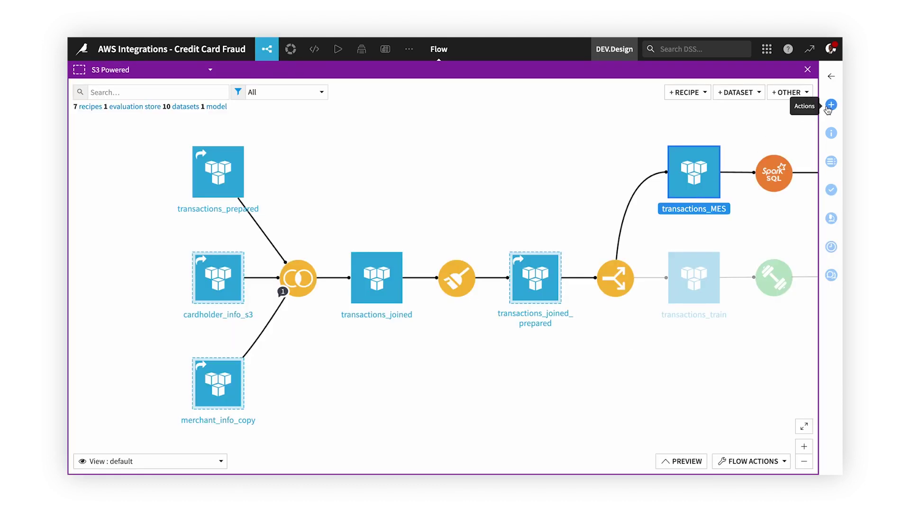
{"action": "left_click", "coordinate": [832, 105]}
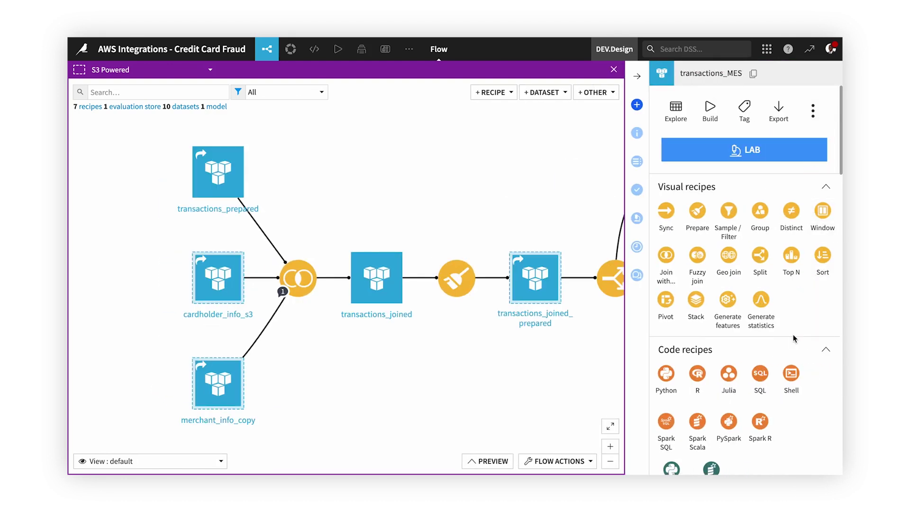
{"action": "scroll", "coordinate": [793, 334], "scroll_direction": "down", "scroll_amount": 3}
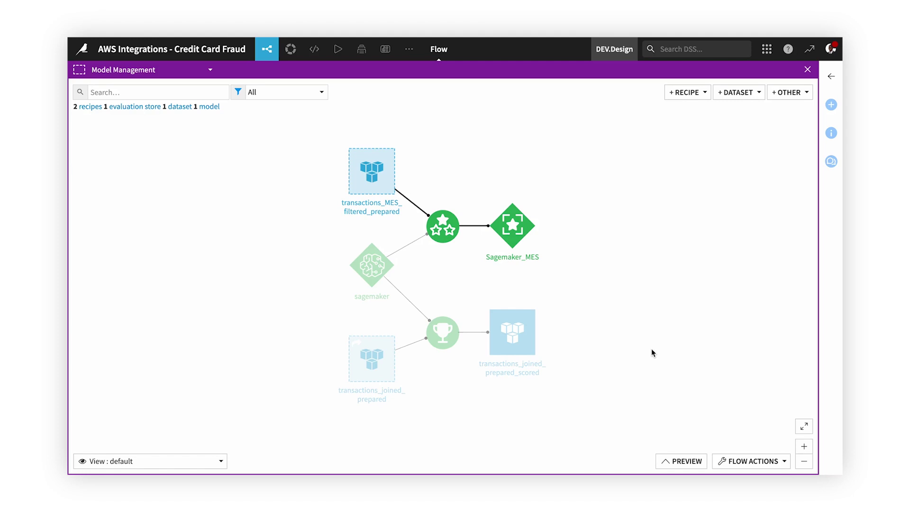
Step: Browse the saved models and review the sagemaker model's v1 version Summary
{"action": "left_click", "coordinate": [385, 268]}
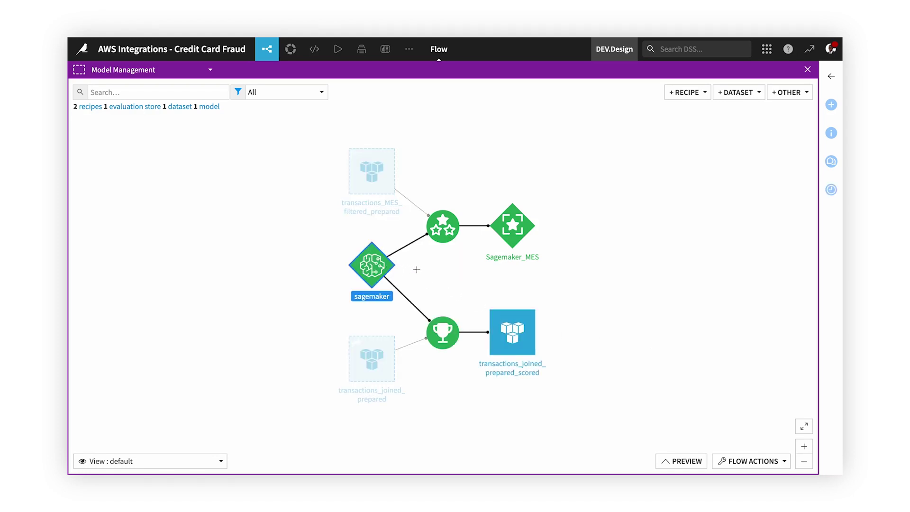
{"action": "mouse_move", "coordinate": [291, 52]}
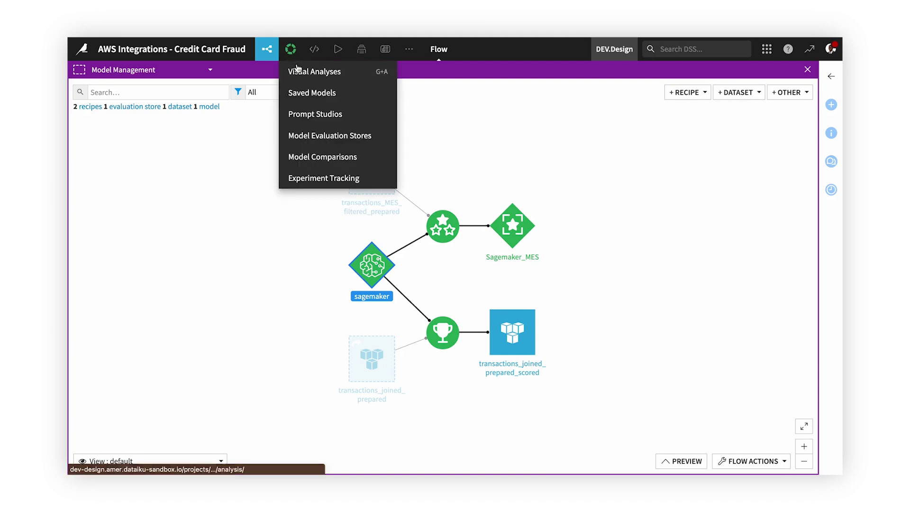
{"action": "left_click", "coordinate": [306, 92]}
{"action": "left_click", "coordinate": [550, 79]}
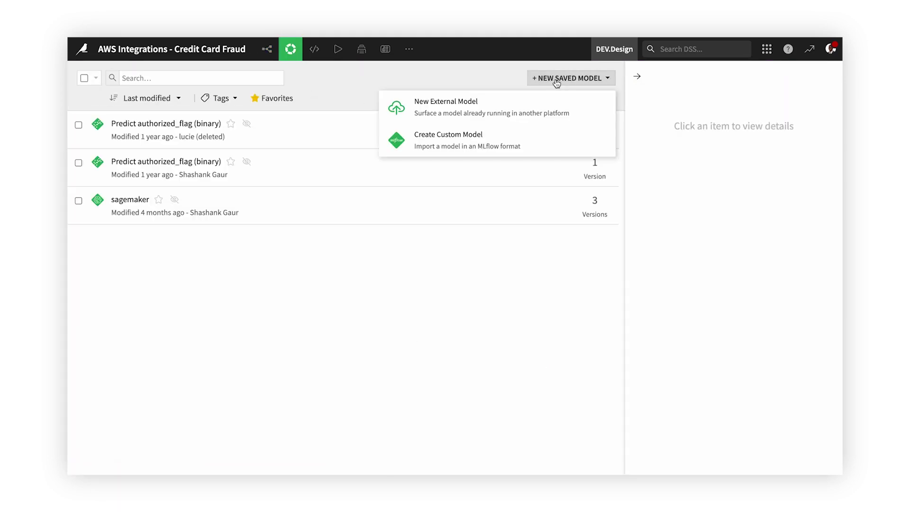
{"action": "left_click", "coordinate": [529, 105]}
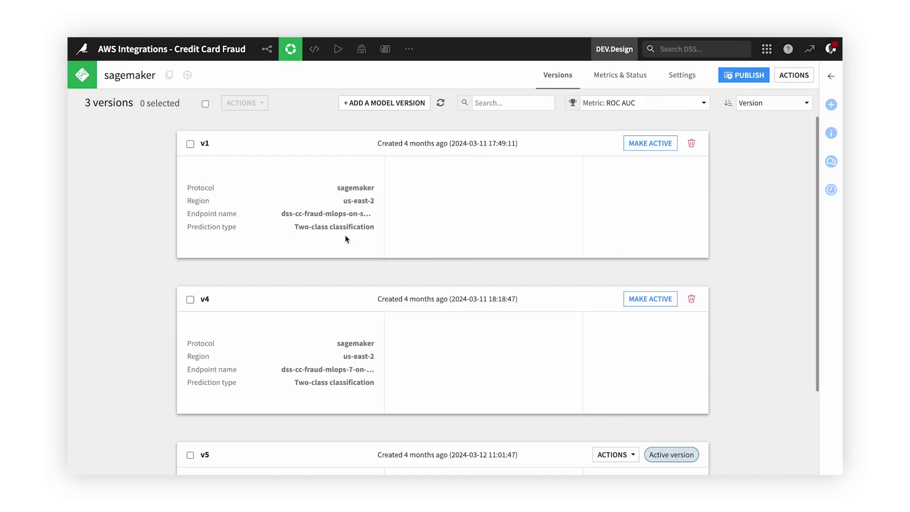
{"action": "left_click", "coordinate": [205, 144]}
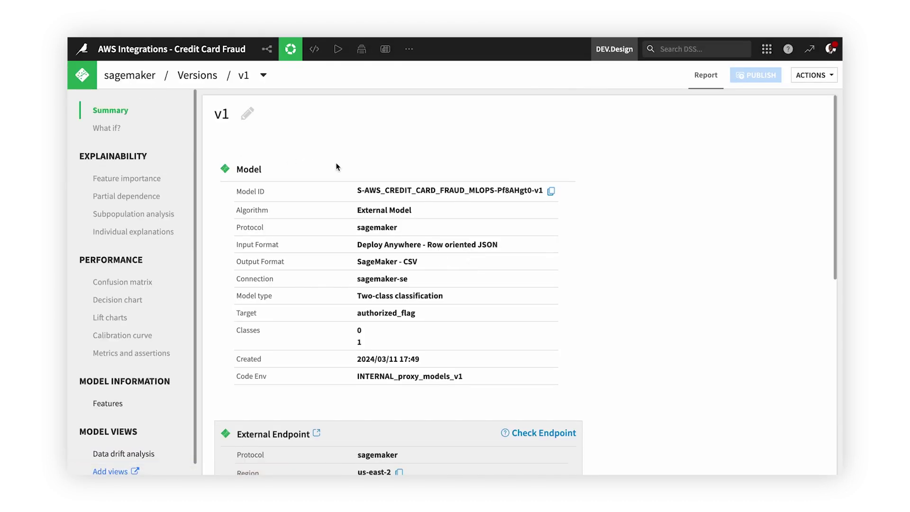
{"action": "scroll", "coordinate": [336, 166], "scroll_direction": "down", "scroll_amount": 5}
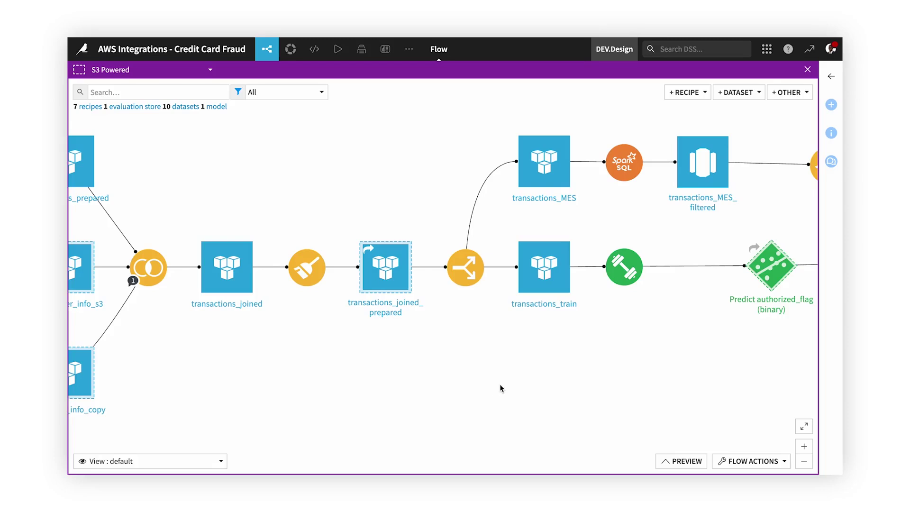
Step: From transactions_train's Lab analyses, open the fraud_predict2 analysis and its design settings
{"action": "left_click", "coordinate": [771, 267]}
{"action": "left_click", "coordinate": [561, 270]}
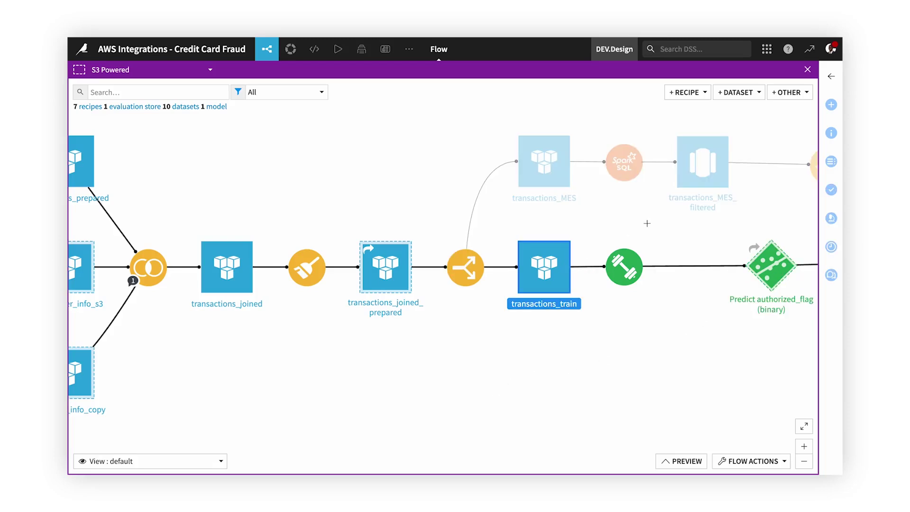
{"action": "left_click", "coordinate": [831, 105]}
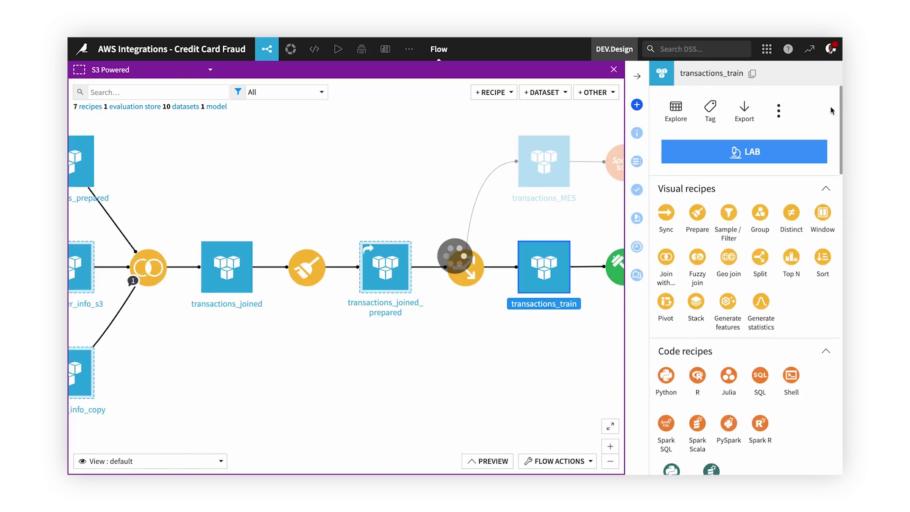
{"action": "scroll", "coordinate": [778, 163], "scroll_direction": "down", "scroll_amount": 3}
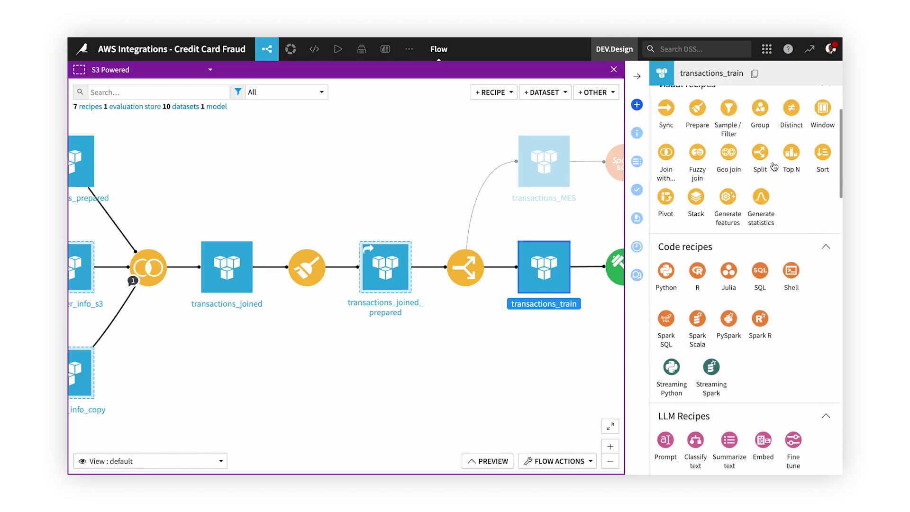
{"action": "scroll", "coordinate": [697, 280], "scroll_direction": "up", "scroll_amount": 3}
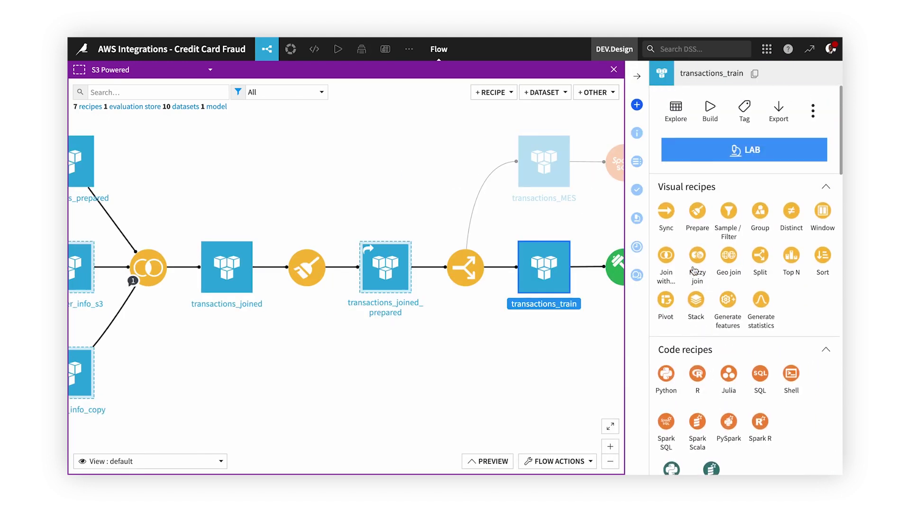
{"action": "left_click", "coordinate": [729, 160]}
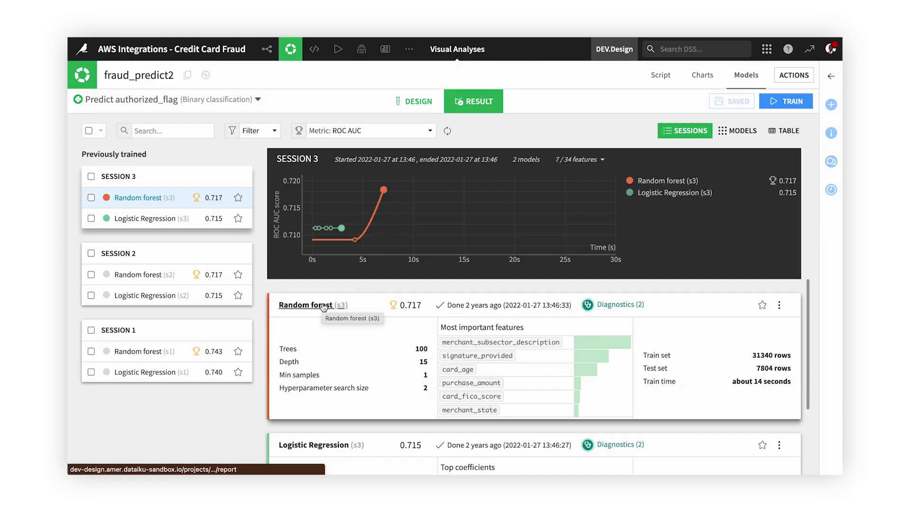
{"action": "scroll", "coordinate": [324, 332], "scroll_direction": "down", "scroll_amount": 5}
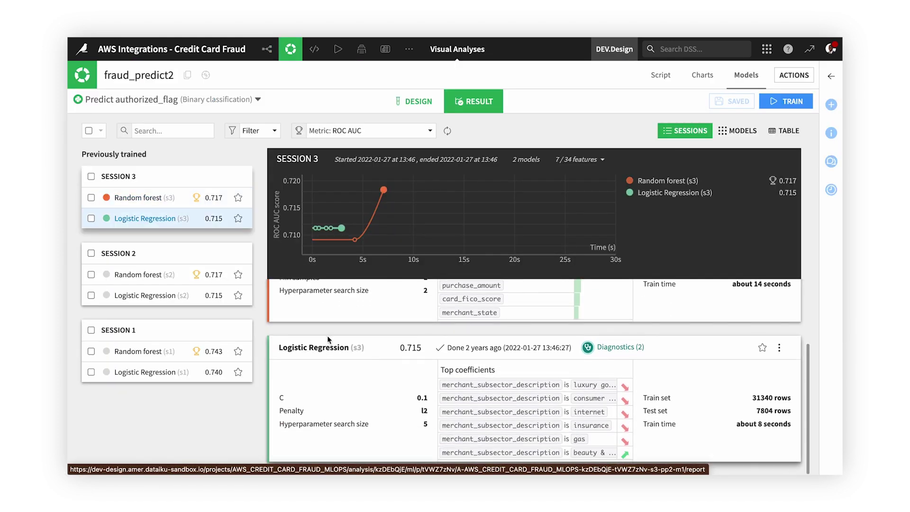
{"action": "scroll", "coordinate": [323, 353], "scroll_direction": "up", "scroll_amount": 2}
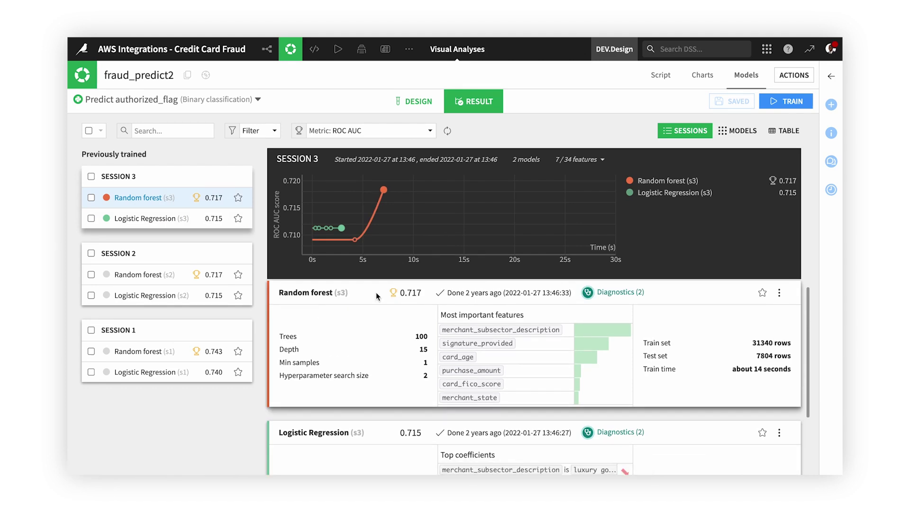
{"action": "left_click", "coordinate": [416, 102]}
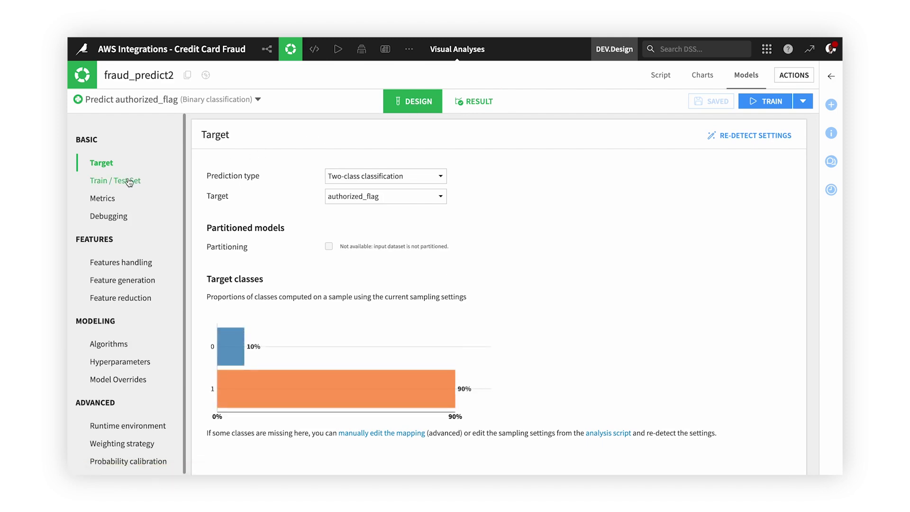
{"action": "left_click", "coordinate": [132, 263]}
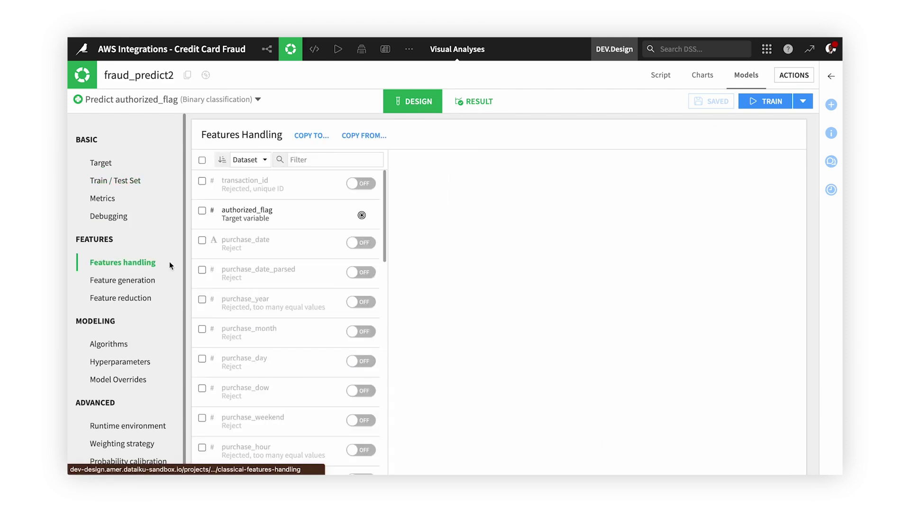
{"action": "left_click", "coordinate": [282, 219]}
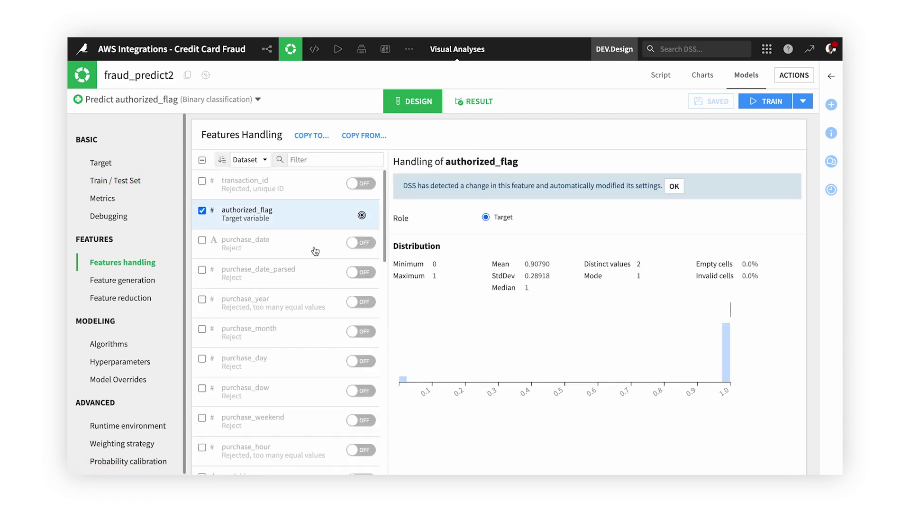
{"action": "scroll", "coordinate": [316, 251], "scroll_direction": "down", "scroll_amount": 2}
{"action": "scroll", "coordinate": [316, 251], "scroll_direction": "down", "scroll_amount": 5}
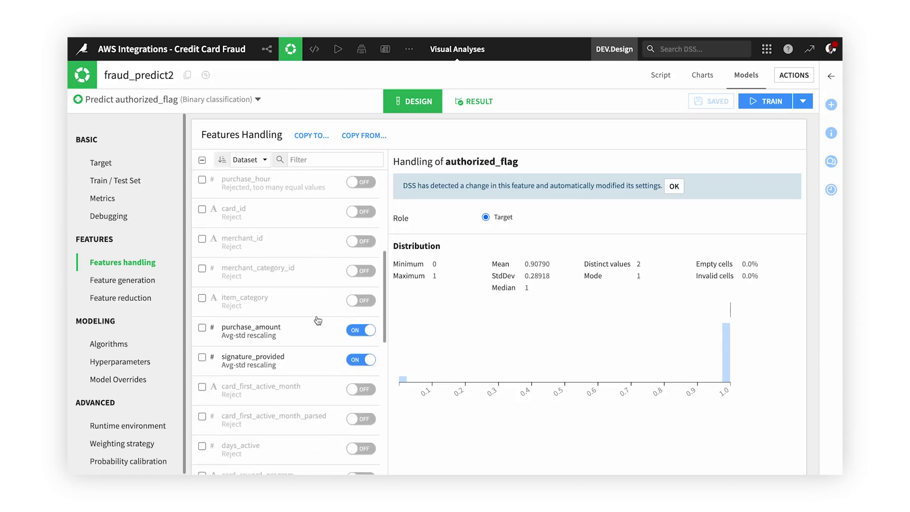
{"action": "left_click", "coordinate": [317, 331]}
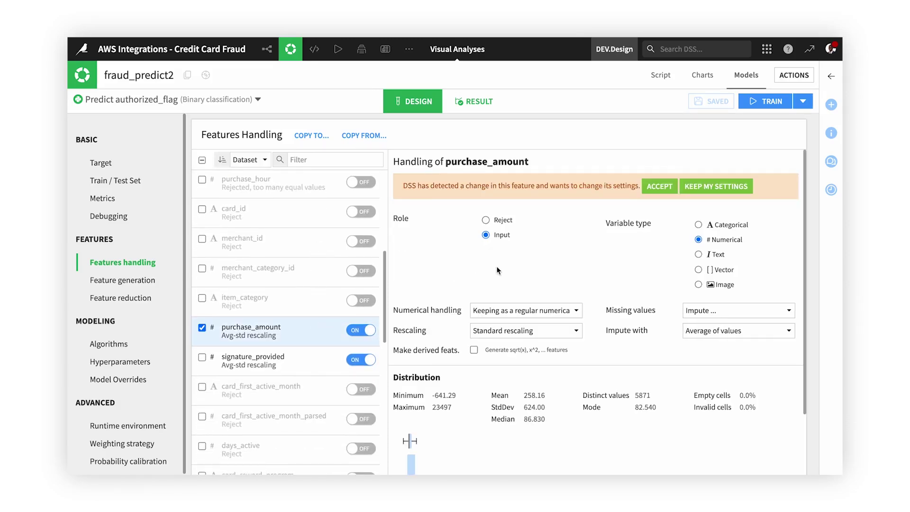
{"action": "scroll", "coordinate": [497, 270], "scroll_direction": "down", "scroll_amount": 2}
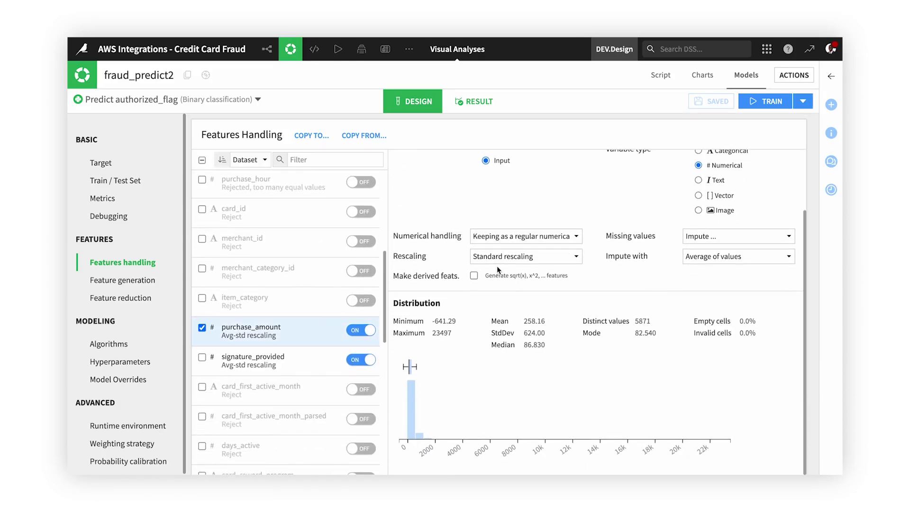
{"action": "left_click", "coordinate": [109, 344]}
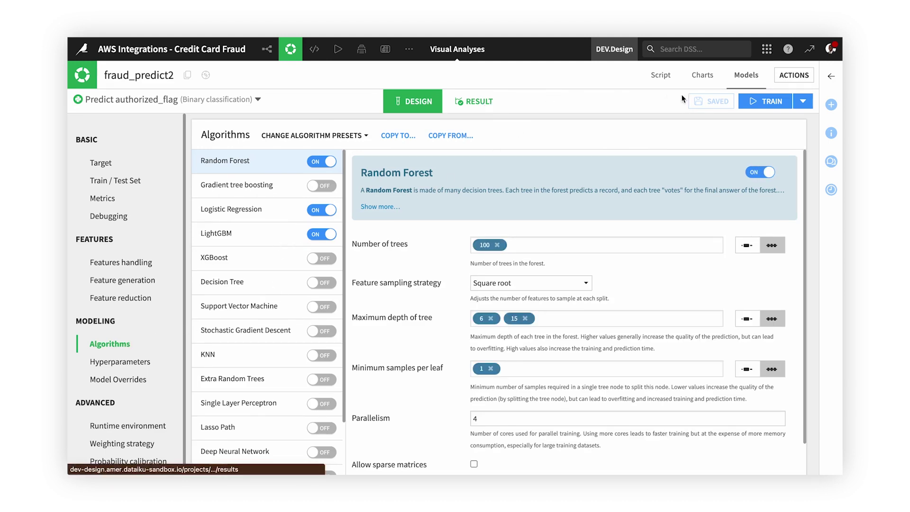
{"action": "left_click", "coordinate": [476, 108]}
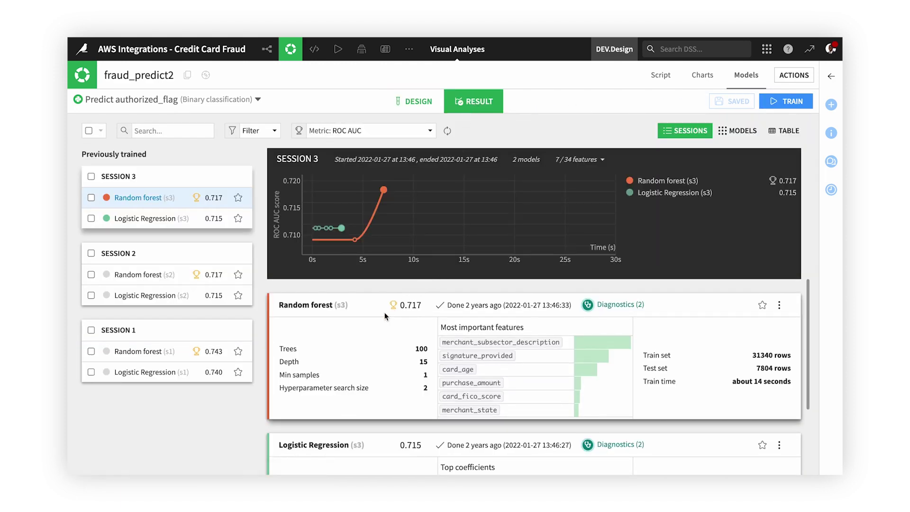
Step: In the Random forest (s3) report, view the Shapley feature importance chart and the feature effects plot
{"action": "scroll", "coordinate": [386, 316], "scroll_direction": "down", "scroll_amount": 3}
{"action": "scroll", "coordinate": [386, 317], "scroll_direction": "up", "scroll_amount": 3}
{"action": "left_click", "coordinate": [315, 305]}
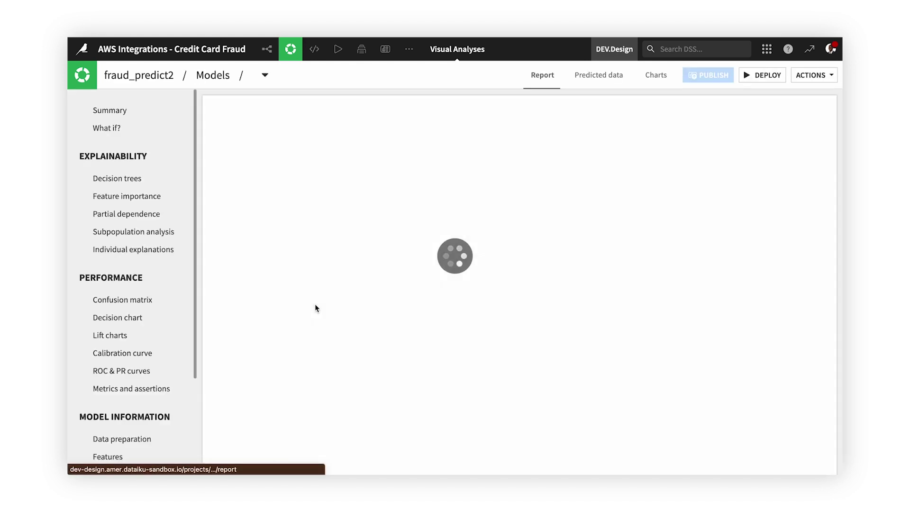
{"action": "left_click", "coordinate": [138, 199]}
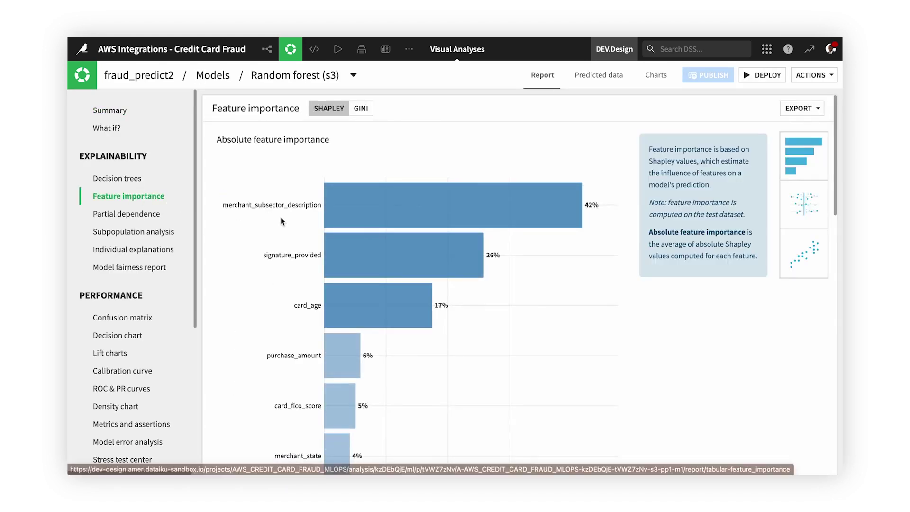
{"action": "scroll", "coordinate": [282, 219], "scroll_direction": "down", "scroll_amount": 3}
{"action": "scroll", "coordinate": [283, 221], "scroll_direction": "down", "scroll_amount": 7}
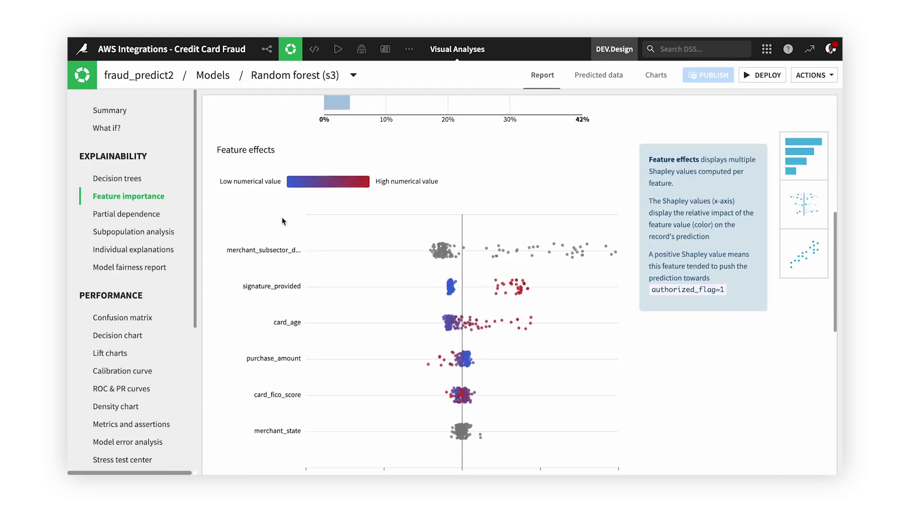
{"action": "scroll", "coordinate": [282, 220], "scroll_direction": "down", "scroll_amount": 1}
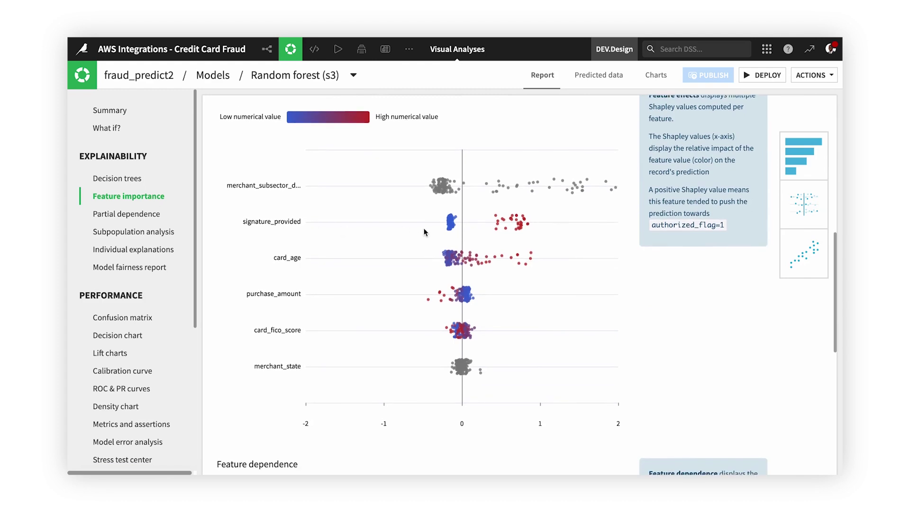
{"action": "mouse_move", "coordinate": [455, 260]}
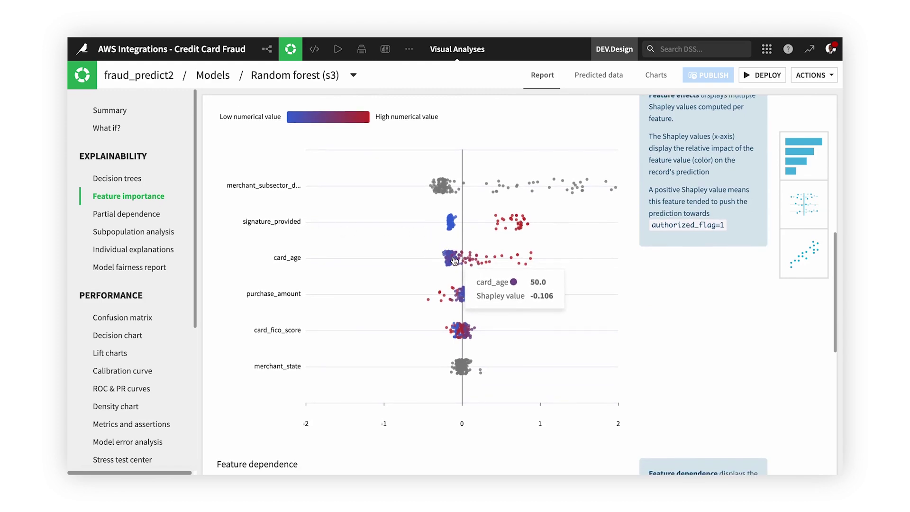
{"action": "mouse_move", "coordinate": [441, 297]}
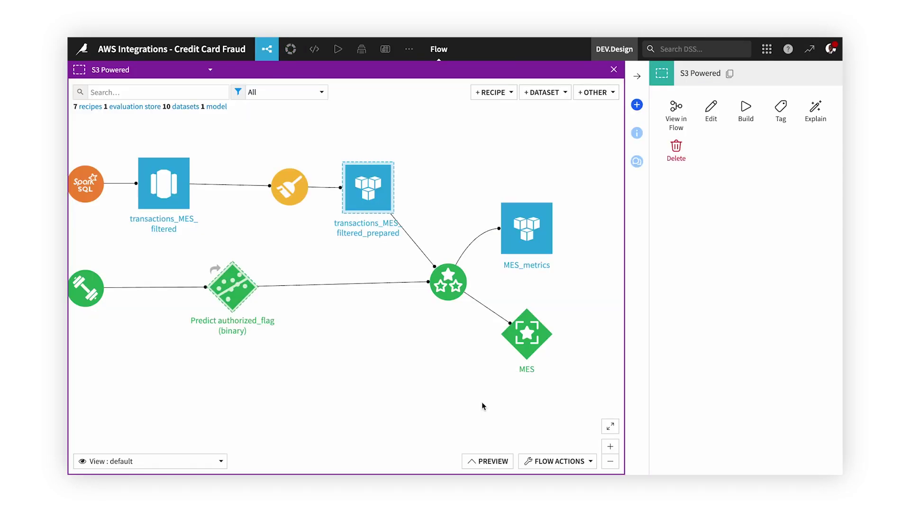
Step: In the MES evaluation store, view the first evaluation's univariate data drift details
{"action": "left_click", "coordinate": [450, 294]}
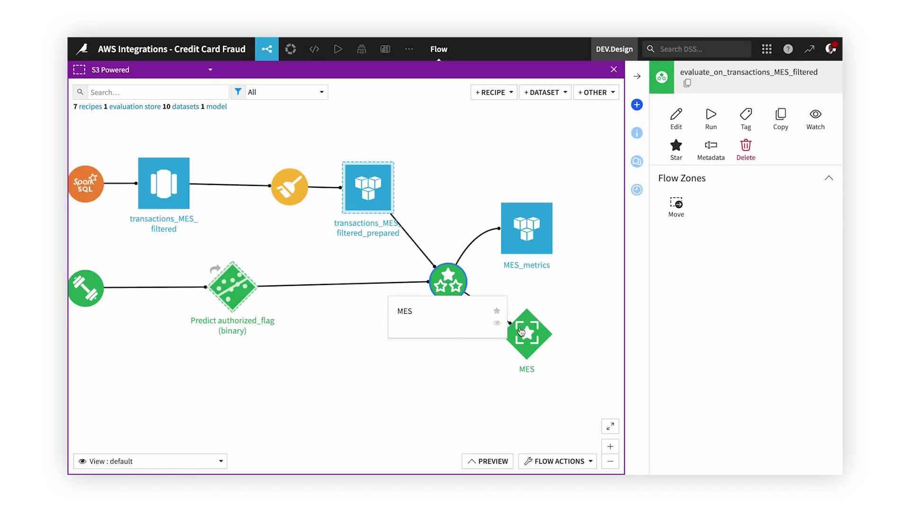
{"action": "double_click", "coordinate": [521, 330]}
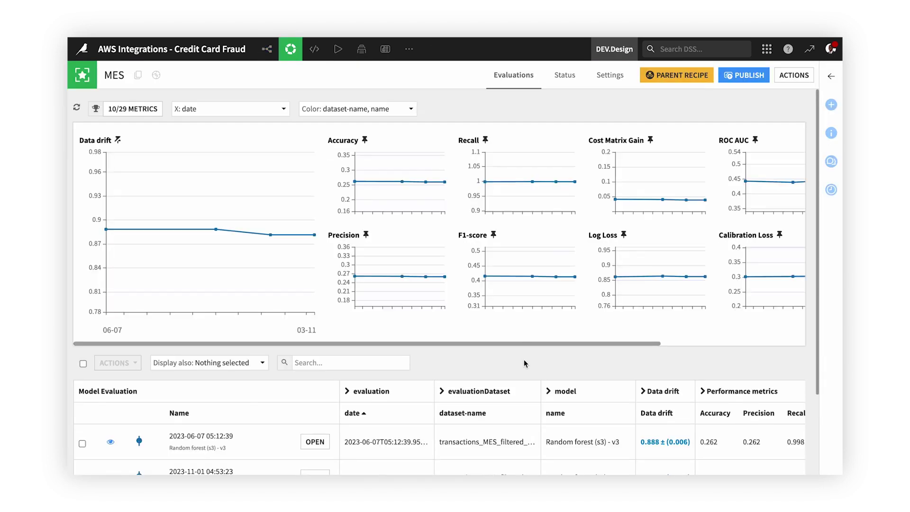
{"action": "scroll", "coordinate": [521, 353], "scroll_direction": "down", "scroll_amount": 2}
{"action": "scroll", "coordinate": [574, 355], "scroll_direction": "right", "scroll_amount": 3}
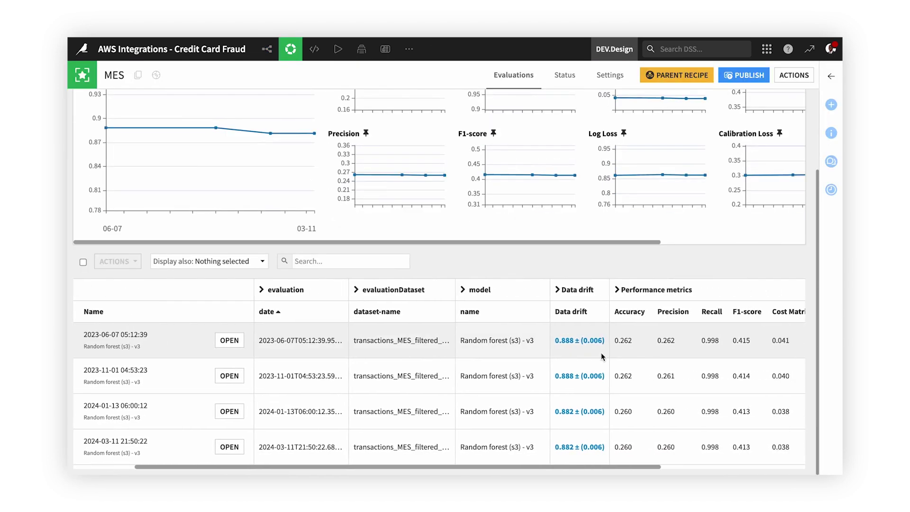
{"action": "left_click", "coordinate": [559, 340]}
{"action": "scroll", "coordinate": [661, 294], "scroll_direction": "down", "scroll_amount": 5}
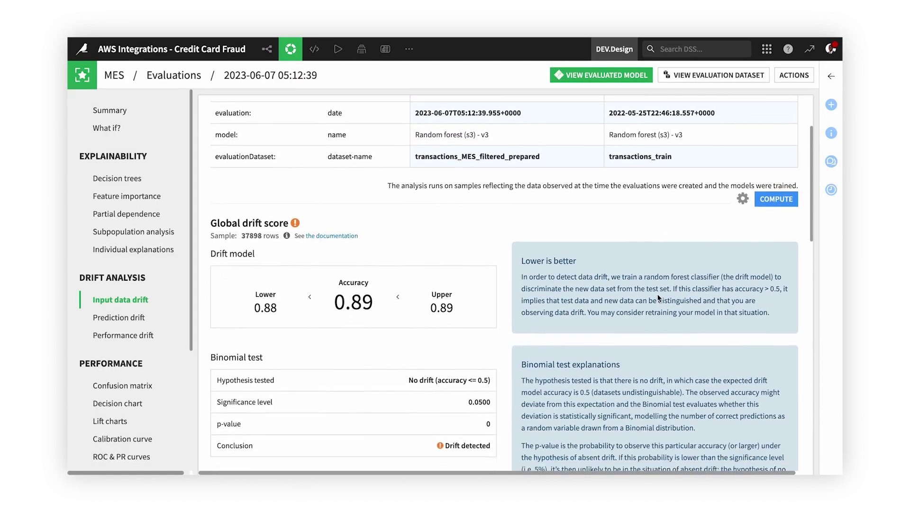
{"action": "scroll", "coordinate": [658, 294], "scroll_direction": "down", "scroll_amount": 7}
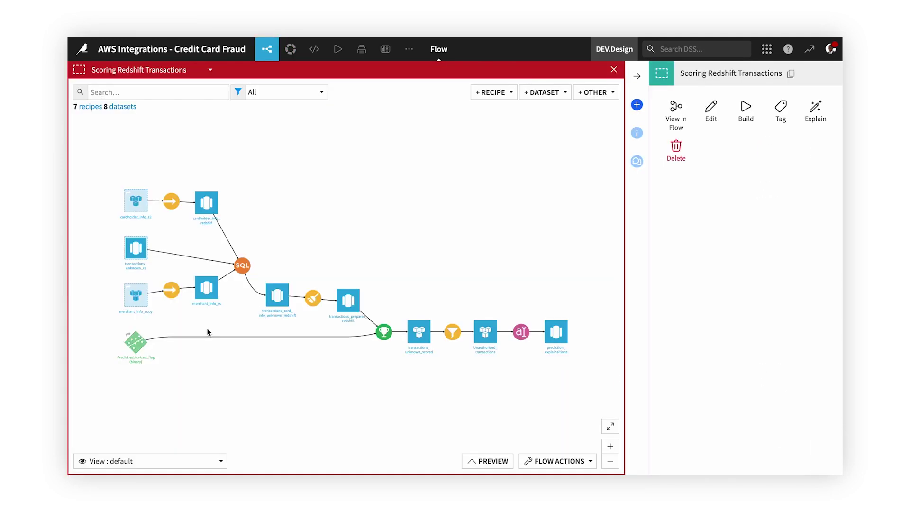
{"action": "left_click", "coordinate": [138, 253]}
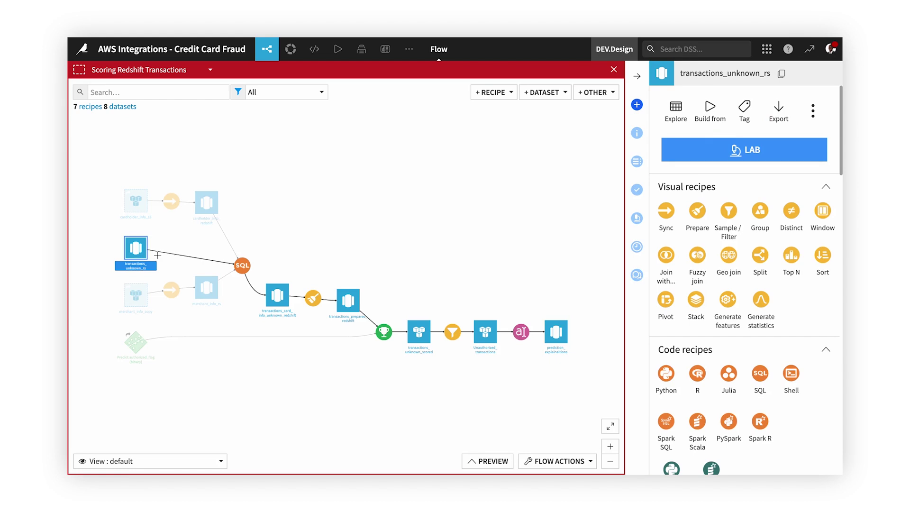
{"action": "left_click", "coordinate": [205, 204]}
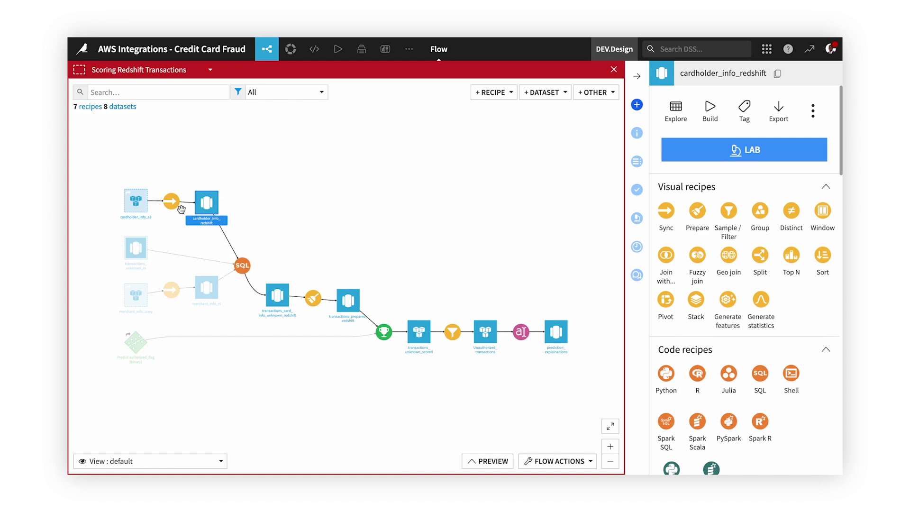
{"action": "double_click", "coordinate": [242, 266]}
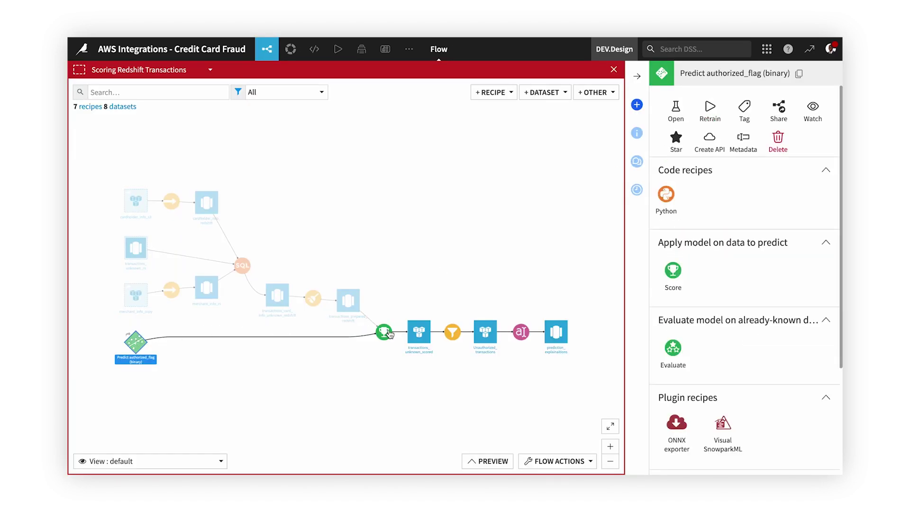
{"action": "left_click", "coordinate": [384, 332]}
{"action": "double_click", "coordinate": [418, 332]}
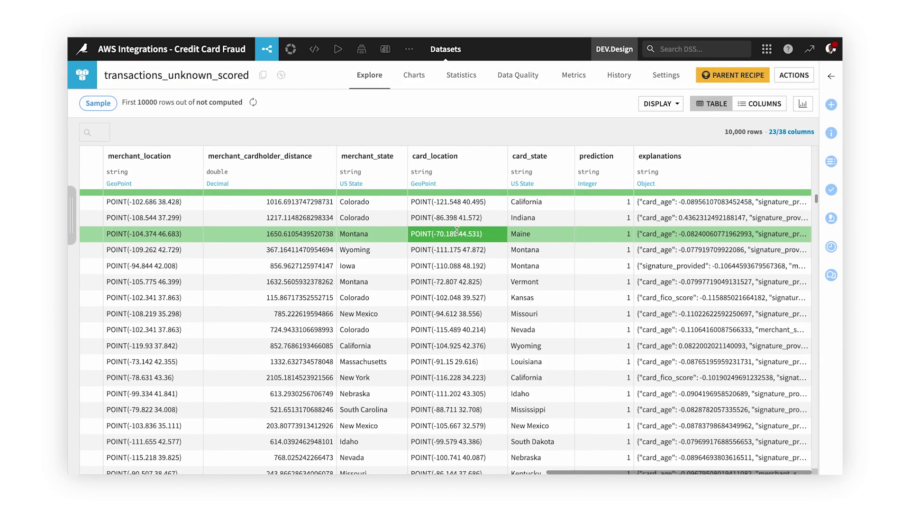
{"action": "scroll", "coordinate": [617, 233], "scroll_direction": "down", "scroll_amount": 3}
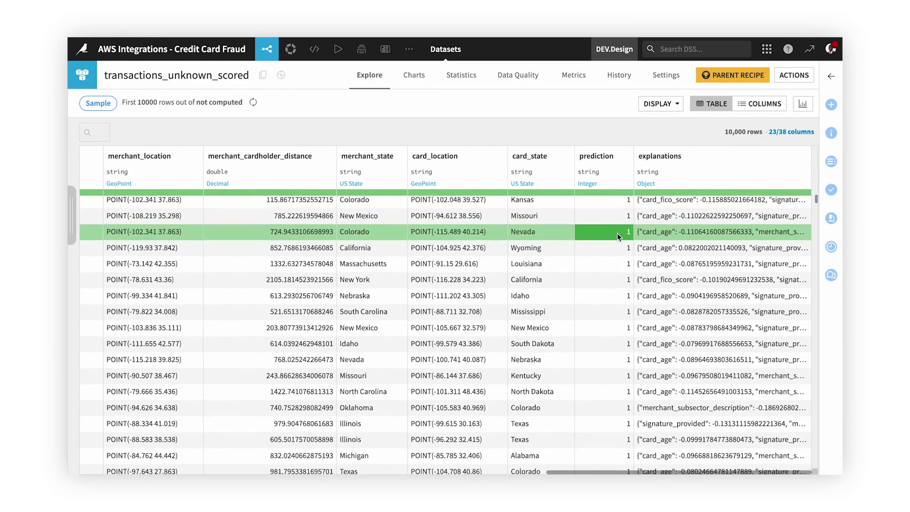
{"action": "scroll", "coordinate": [618, 233], "scroll_direction": "down", "scroll_amount": 4}
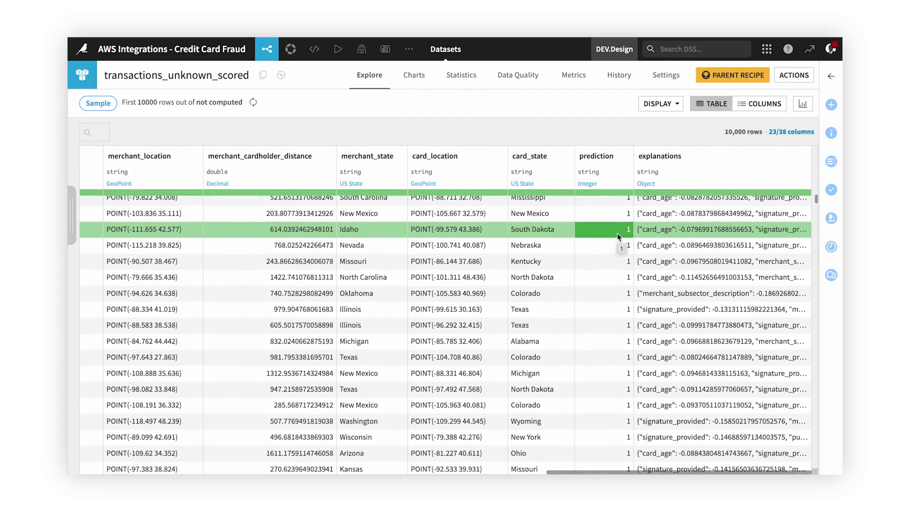
{"action": "scroll", "coordinate": [617, 233], "scroll_direction": "down", "scroll_amount": 1}
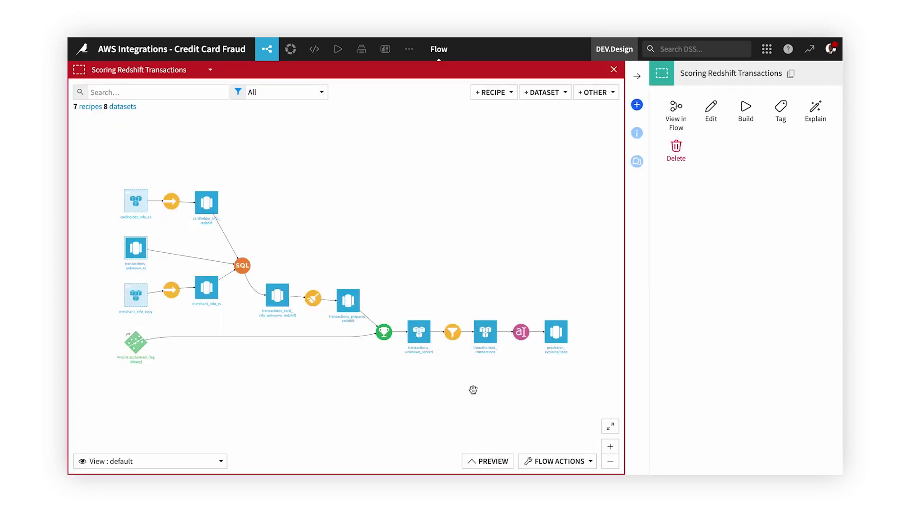
Step: Open compute_prediction_explainaitions and enlarge its prompt box to read the full GPT 3.5 Turbo prompt
{"action": "double_click", "coordinate": [522, 341]}
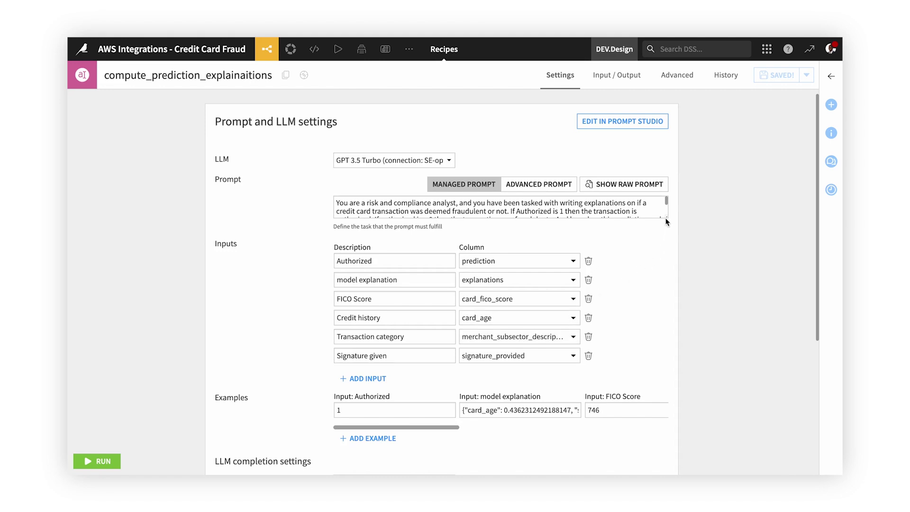
{"action": "left_click_drag", "start_coordinate": [667, 217], "coordinate": [673, 294]}
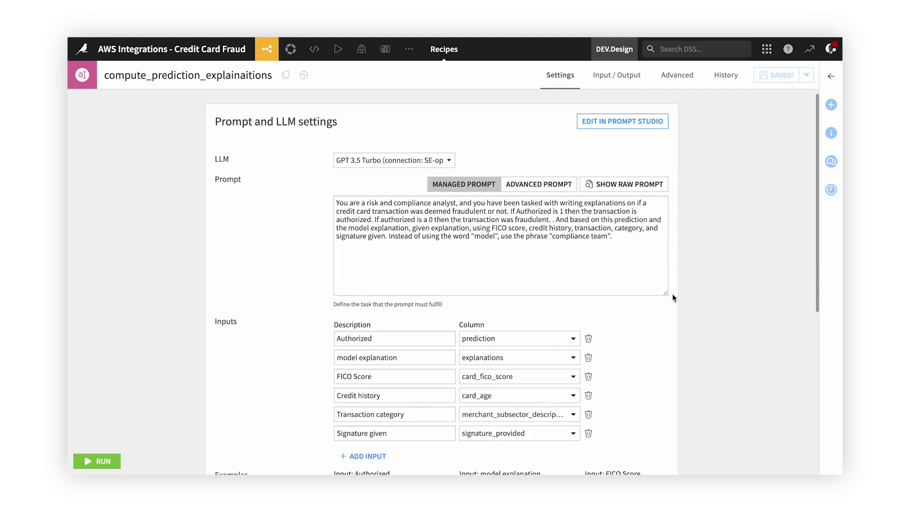
{"action": "scroll", "coordinate": [673, 295], "scroll_direction": "down", "scroll_amount": 1}
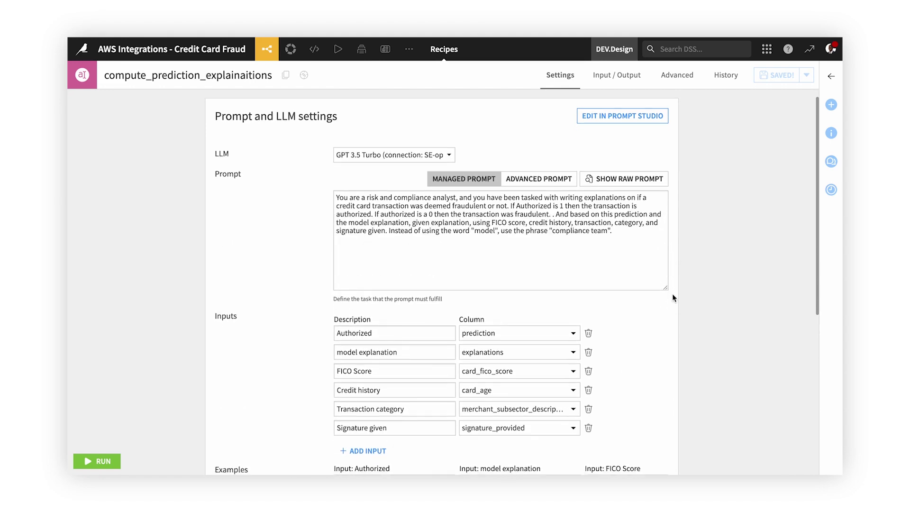
{"action": "mouse_move", "coordinate": [290, 49]}
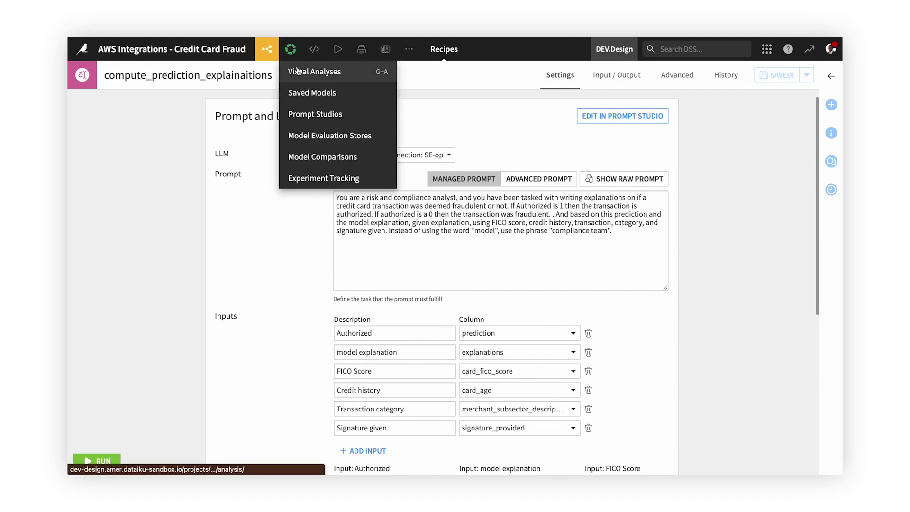
Step: Set the Bedrock studio's second (AWS Titan) prompt to use the titan-ft_v1 model on the bedrock connection
{"action": "left_click", "coordinate": [305, 116]}
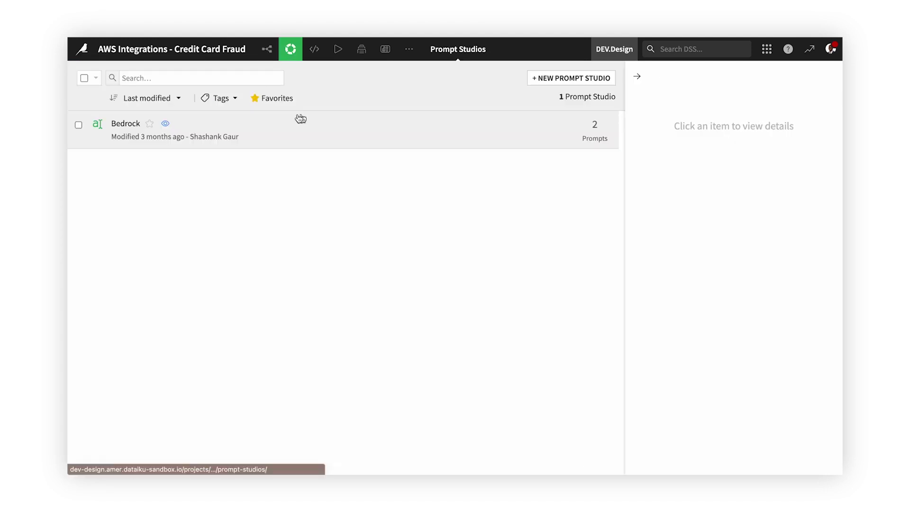
{"action": "left_click", "coordinate": [118, 125]}
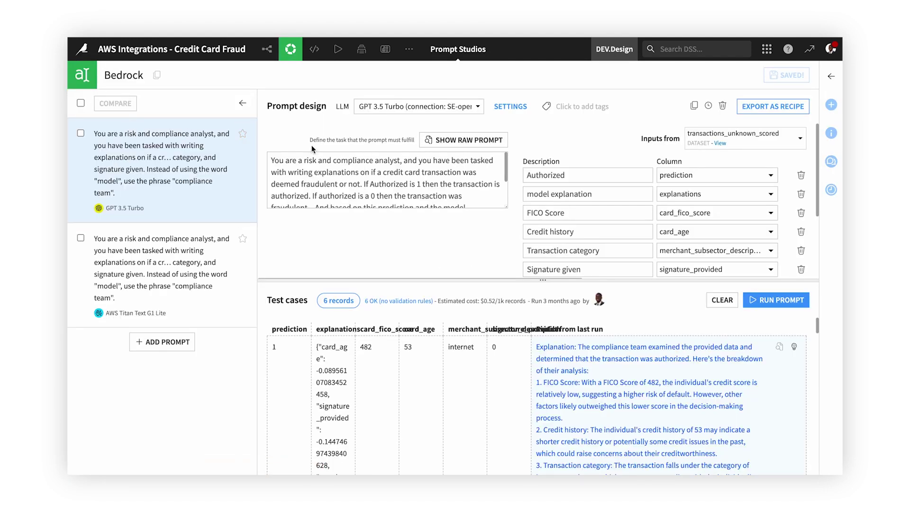
{"action": "left_click", "coordinate": [197, 269]}
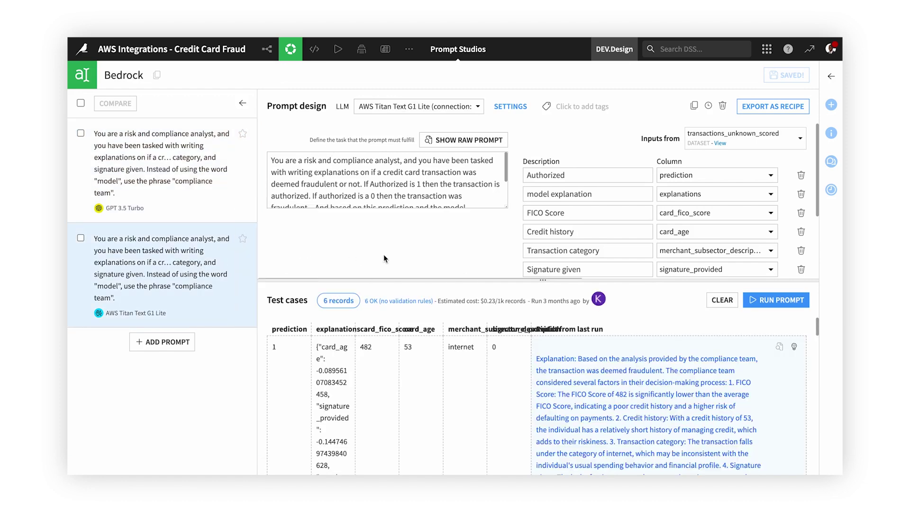
{"action": "left_click", "coordinate": [452, 108]}
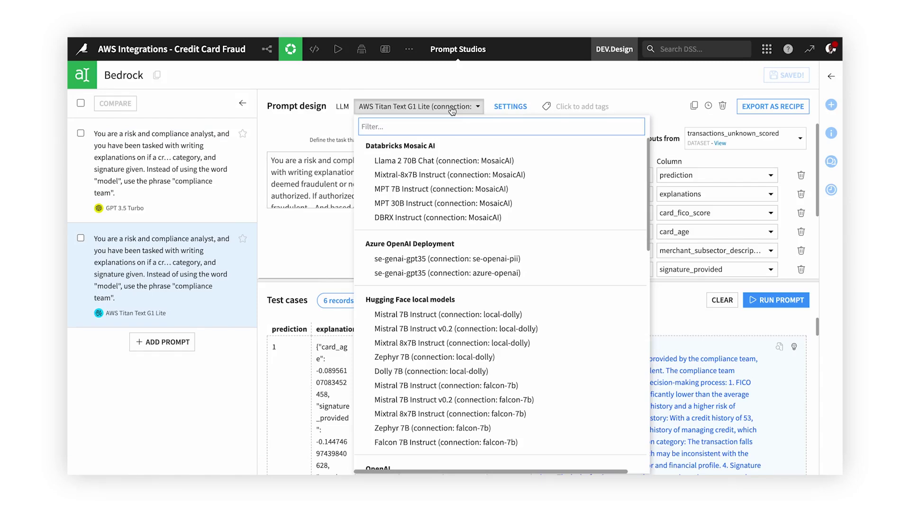
{"action": "scroll", "coordinate": [469, 230], "scroll_direction": "down", "scroll_amount": 4}
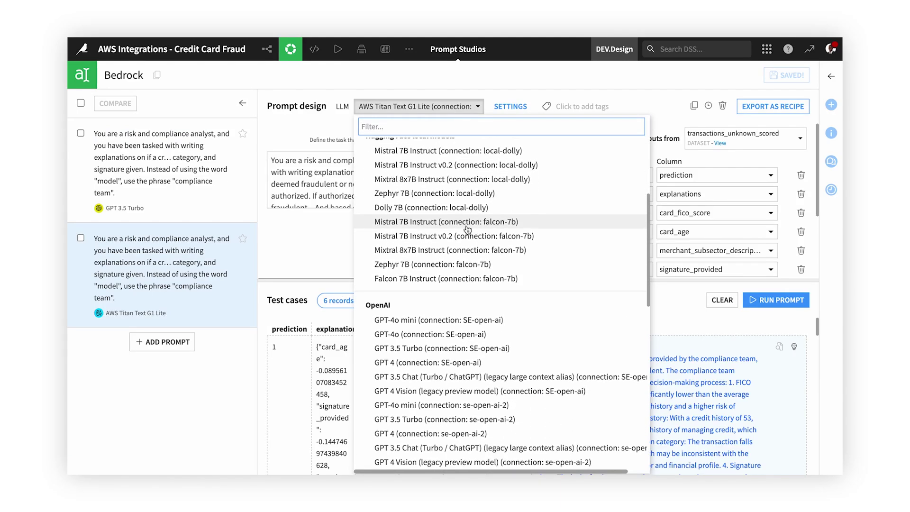
{"action": "scroll", "coordinate": [468, 230], "scroll_direction": "down", "scroll_amount": 10}
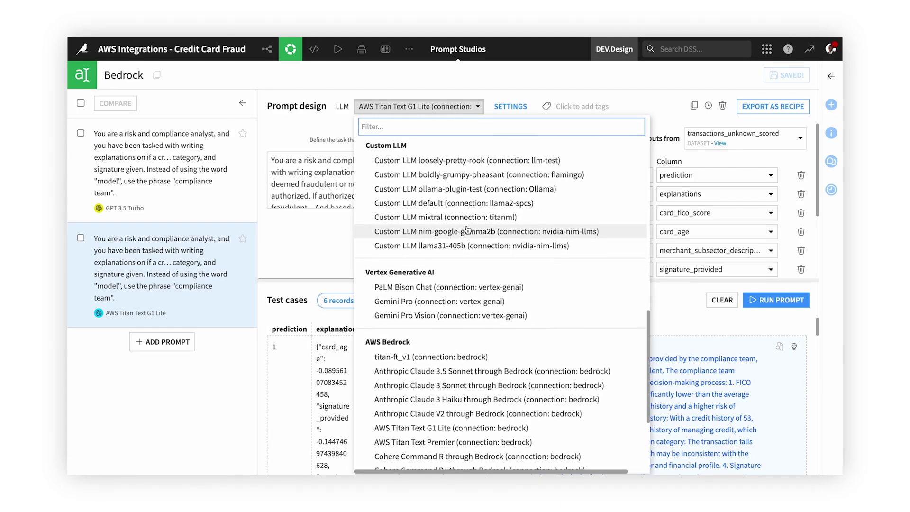
{"action": "scroll", "coordinate": [467, 230], "scroll_direction": "down", "scroll_amount": 3}
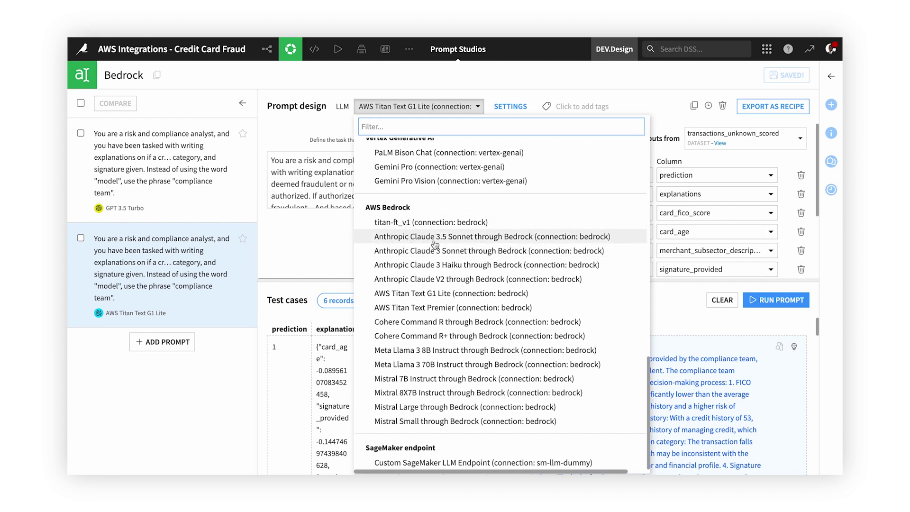
{"action": "left_click", "coordinate": [426, 223]}
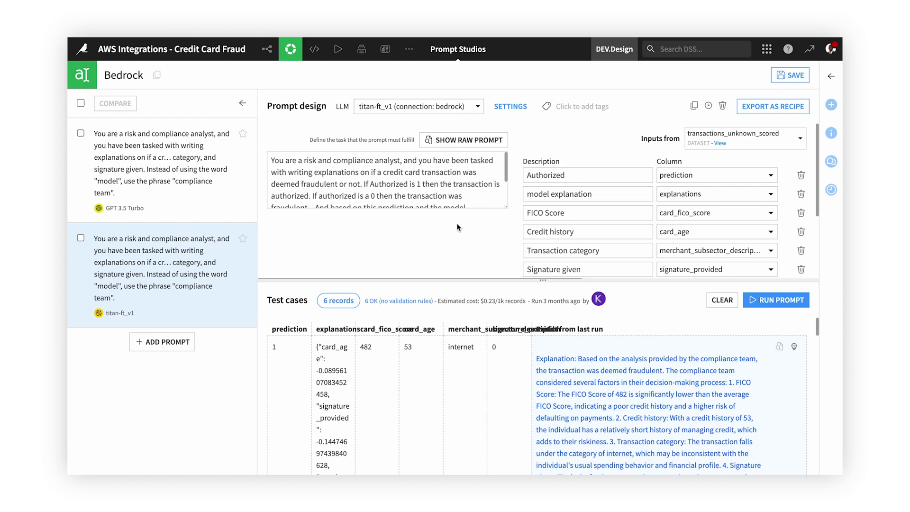
{"action": "left_click_drag", "start_coordinate": [505, 207], "coordinate": [507, 259]}
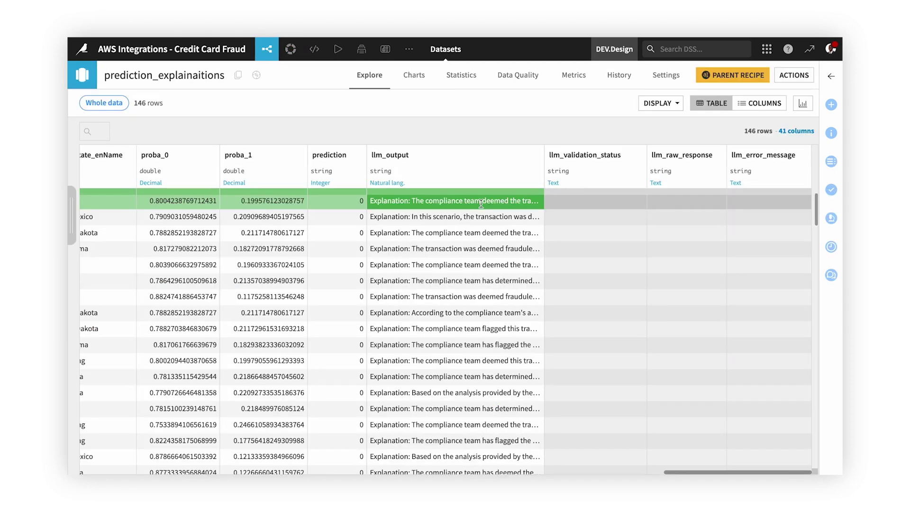
{"action": "left_click", "coordinate": [481, 204]}
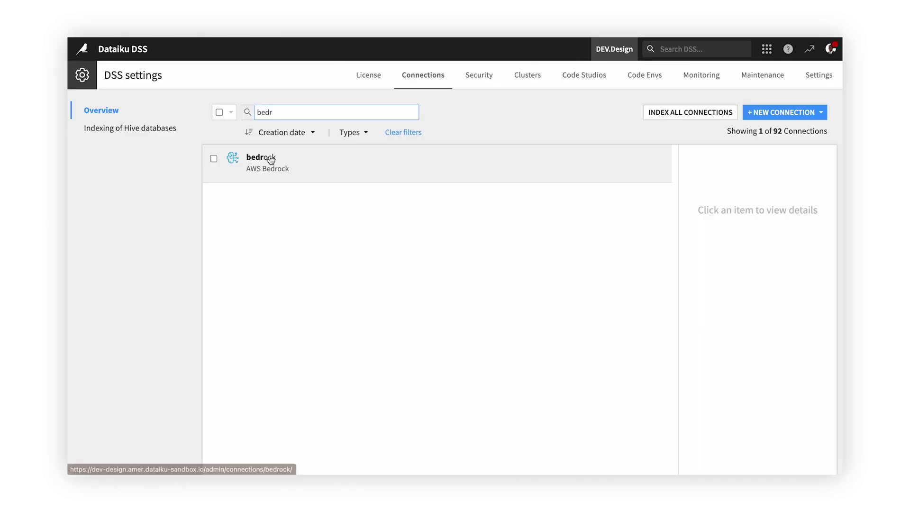
Step: In the bedrock connection settings, add query detectors for toxicity and PII
{"action": "left_click", "coordinate": [310, 324]}
{"action": "scroll", "coordinate": [516, 155], "scroll_direction": "down", "scroll_amount": 5}
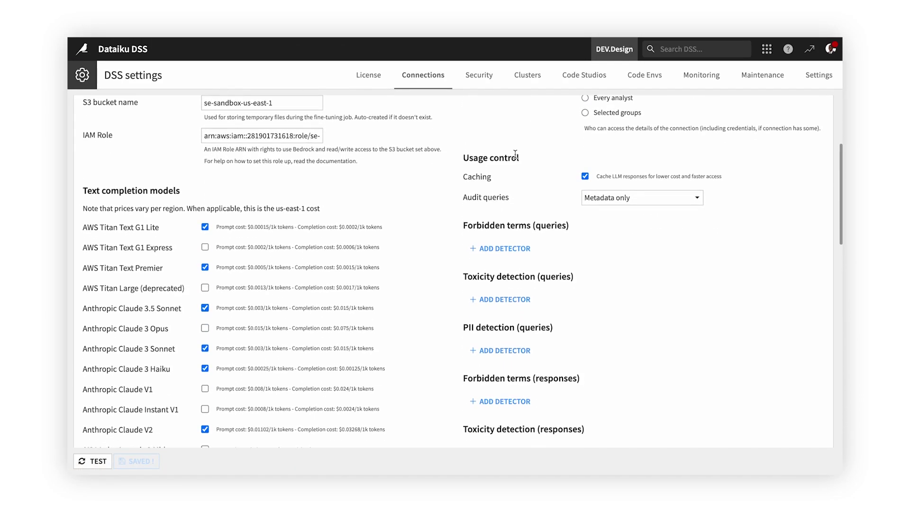
{"action": "left_click", "coordinate": [507, 235]}
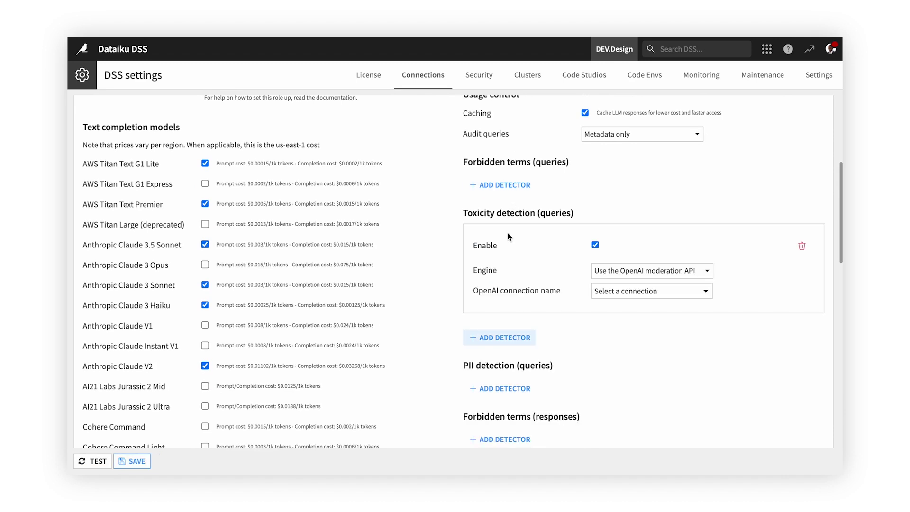
{"action": "scroll", "coordinate": [508, 236], "scroll_direction": "down", "scroll_amount": 2}
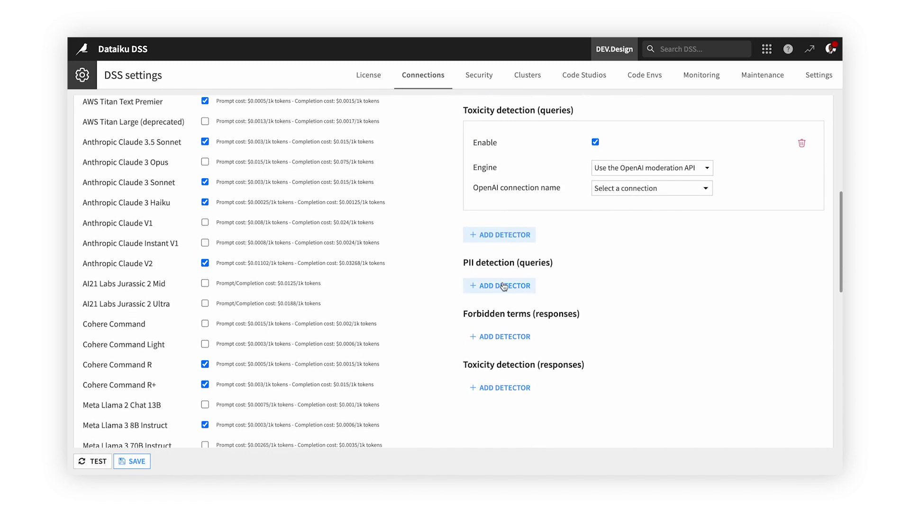
{"action": "left_click", "coordinate": [504, 286]}
{"action": "scroll", "coordinate": [504, 286], "scroll_direction": "down", "scroll_amount": 2}
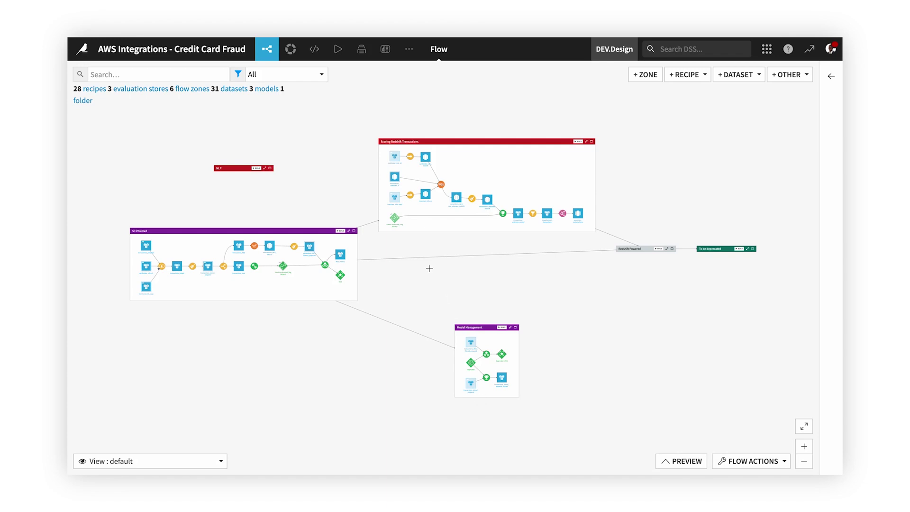
Step: Start a new scoring API from the authorized_flag prediction model
{"action": "left_click", "coordinate": [395, 220]}
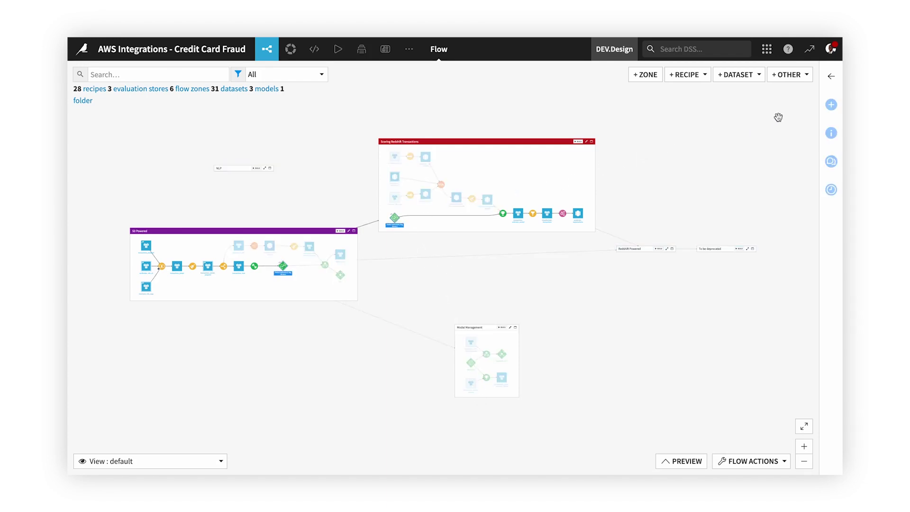
{"action": "left_click", "coordinate": [830, 105]}
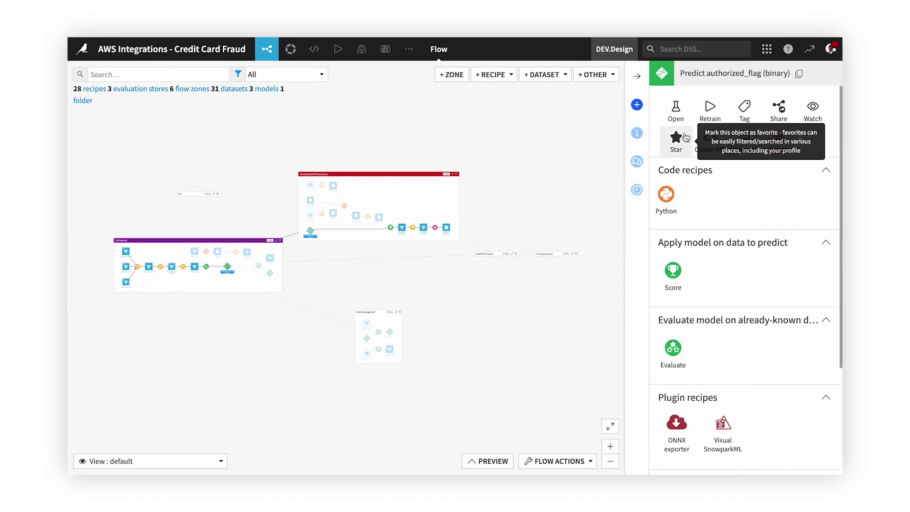
{"action": "left_click", "coordinate": [710, 138]}
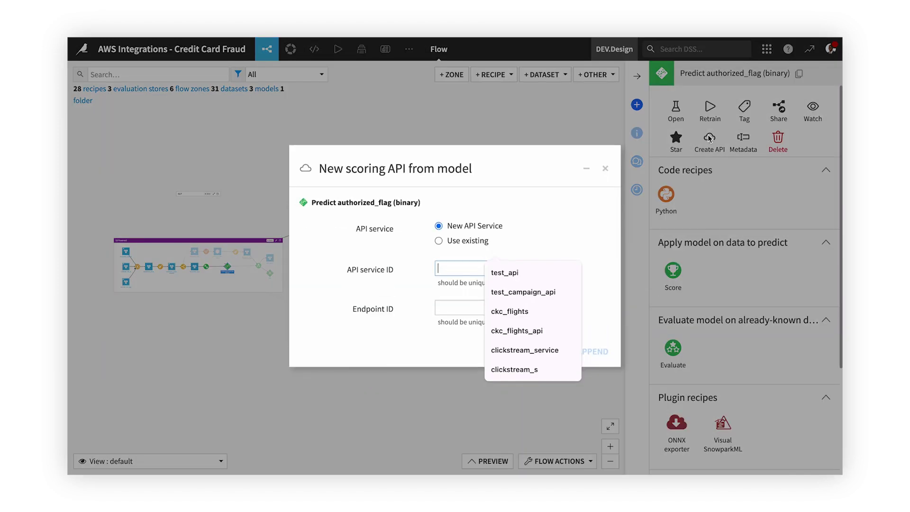
{"action": "left_click", "coordinate": [562, 232]}
Step: Reuse the existing sagemaker_api_endpoint service with predict_fraud as the endpoint ID
{"action": "left_click", "coordinate": [477, 242]}
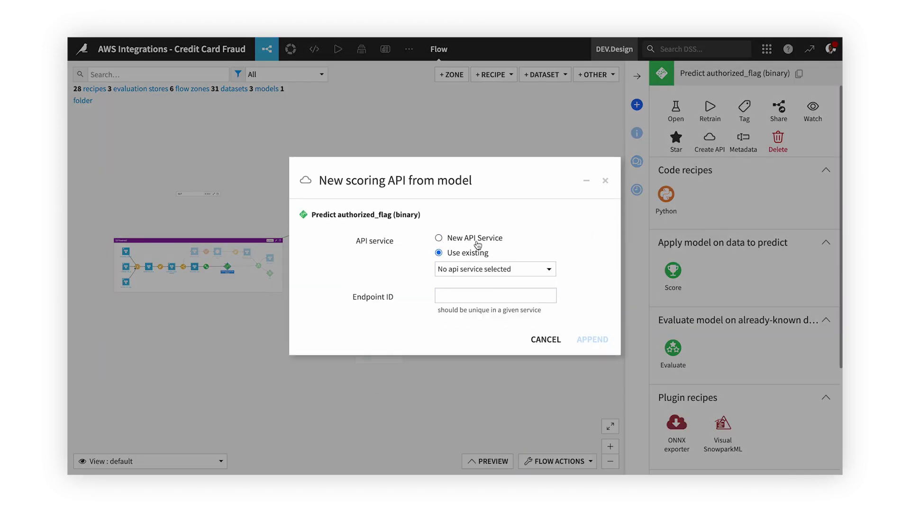
{"action": "left_click", "coordinate": [503, 268]}
{"action": "left_click", "coordinate": [512, 394]}
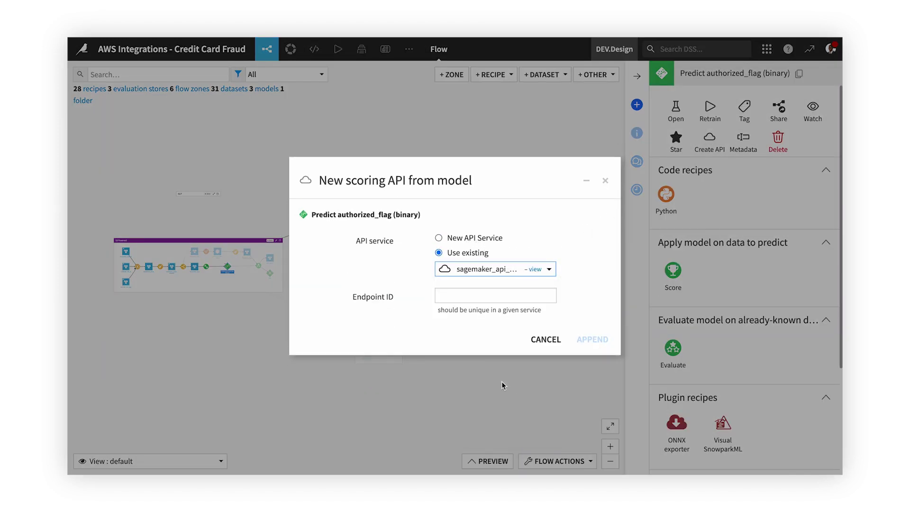
{"action": "left_click", "coordinate": [471, 298]}
{"action": "key", "text": "Down"}
{"action": "key", "text": "Return"}
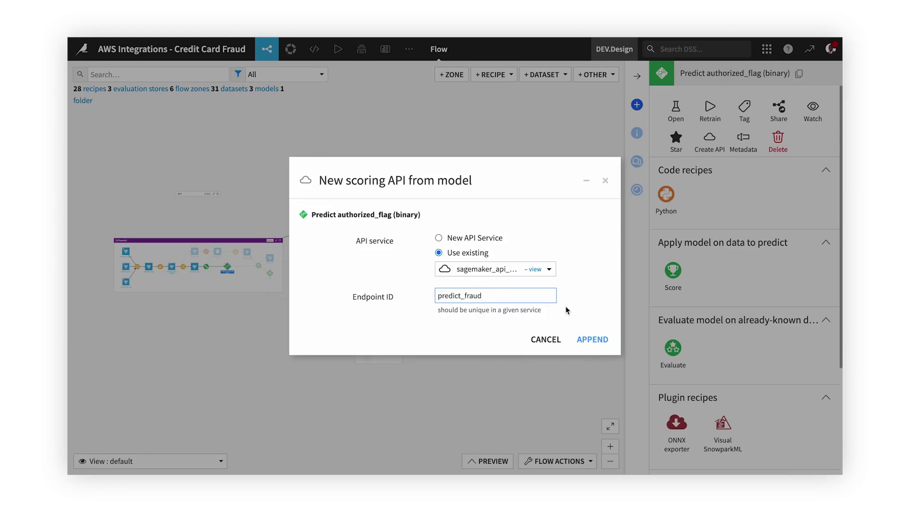
{"action": "left_click", "coordinate": [584, 340]}
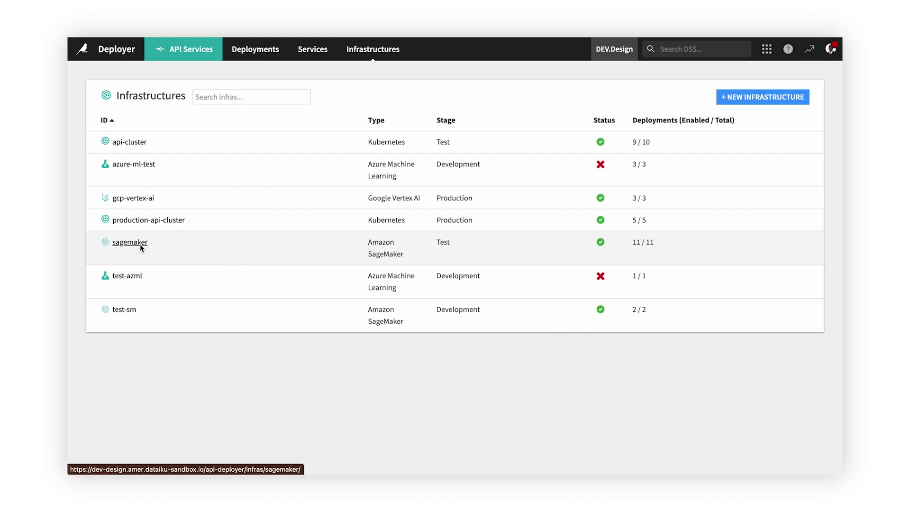
Step: Inspect the sagemaker infrastructure's CC_Fraud_MLOps-7 deployment, then append the model as the predict_fraud endpoint
{"action": "left_click", "coordinate": [129, 242]}
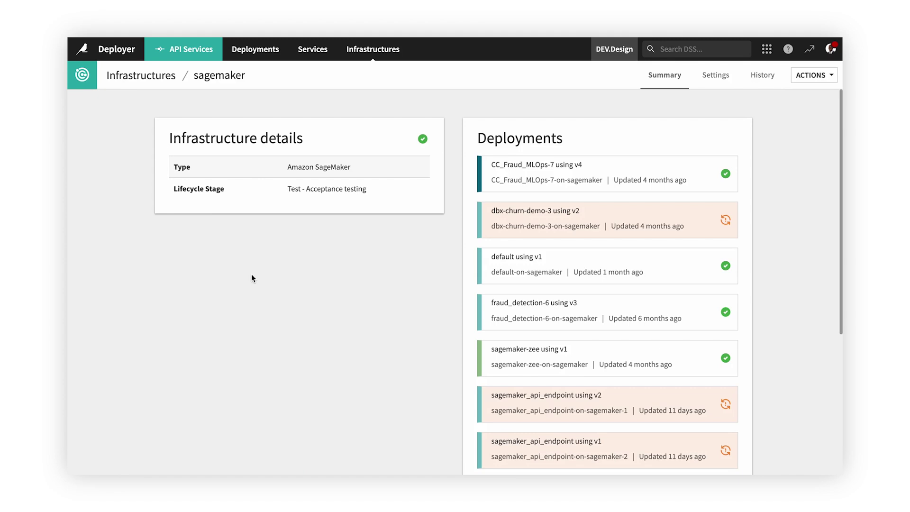
{"action": "left_click", "coordinate": [516, 167]}
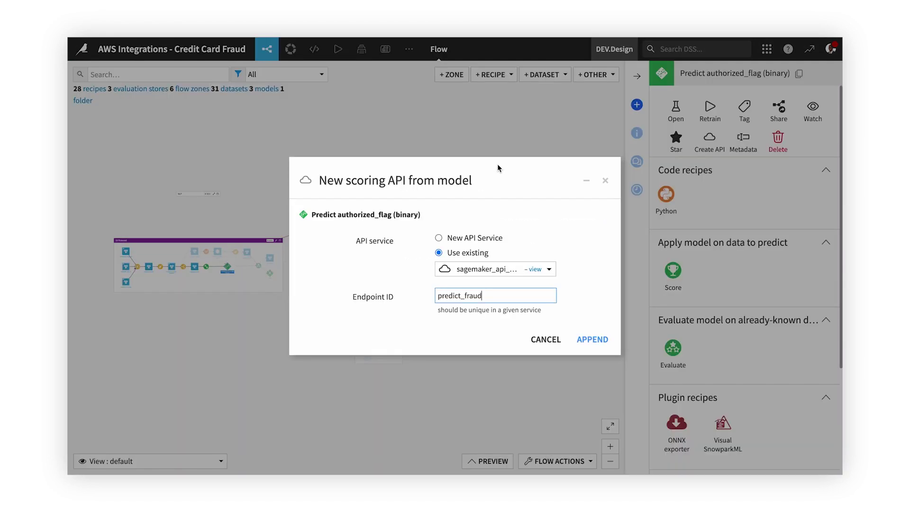
{"action": "left_click", "coordinate": [588, 339]}
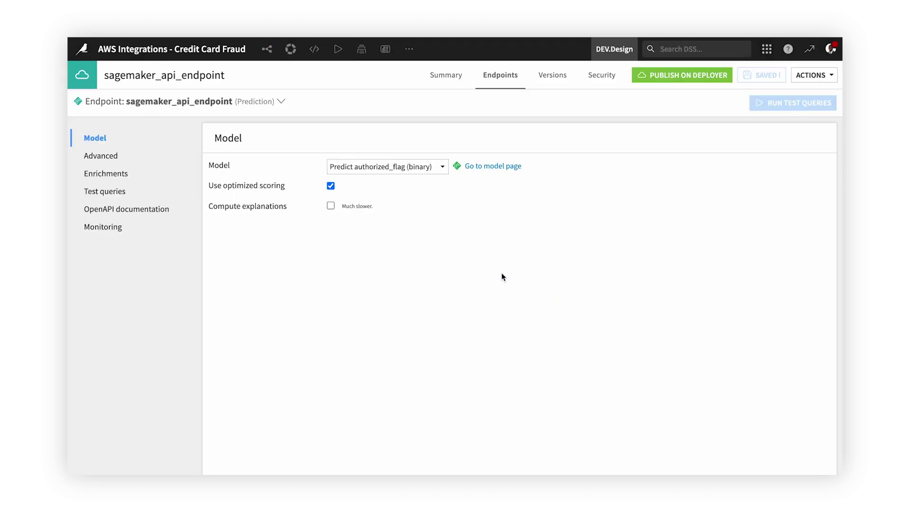
Step: Publish sagemaker_api_endpoint version v5 to the Deployer and go to the API deployer home
{"action": "left_click", "coordinate": [675, 76]}
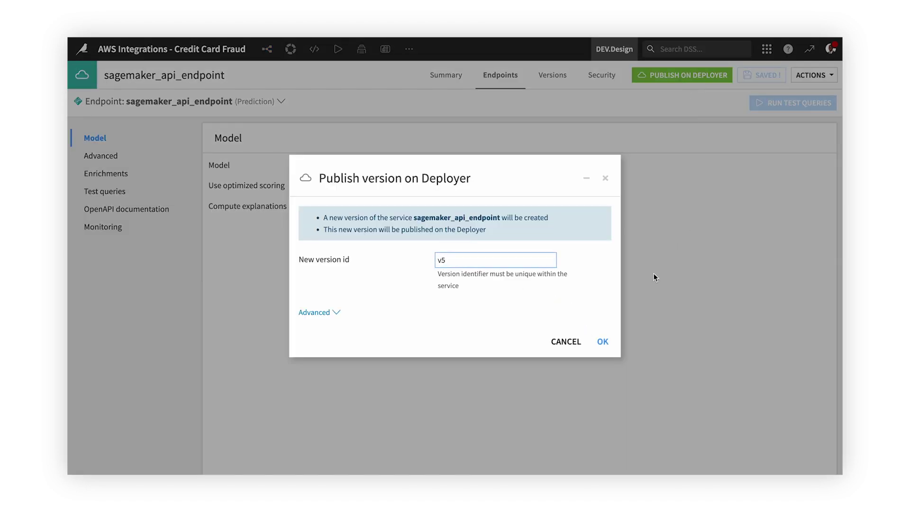
{"action": "left_click", "coordinate": [601, 345]}
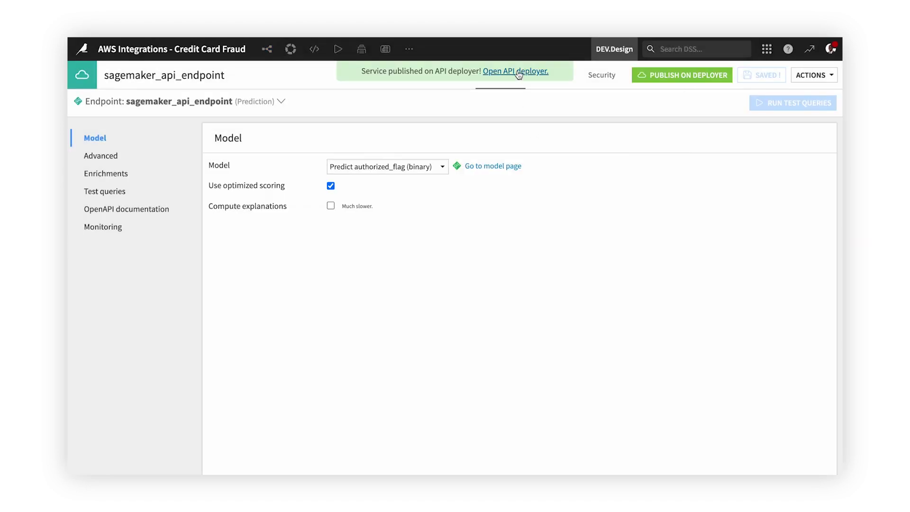
{"action": "left_click", "coordinate": [519, 72]}
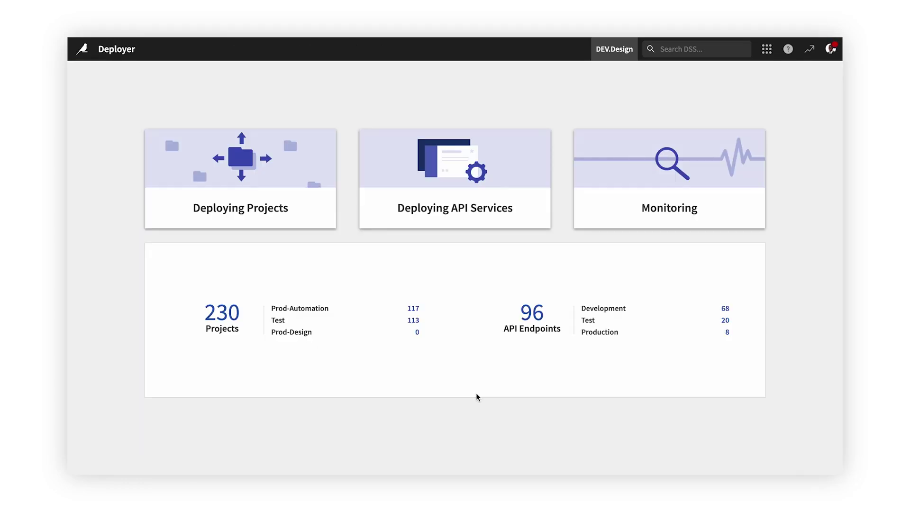
Step: Filter Unified Monitoring's API Endpoints statuses to Amazon SageMaker infrastructure only
{"action": "left_click", "coordinate": [615, 219]}
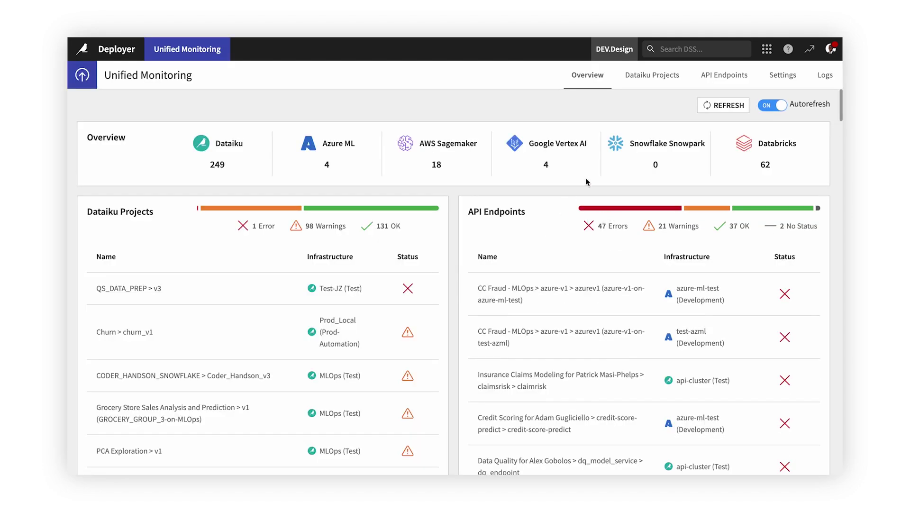
{"action": "left_click", "coordinate": [711, 78]}
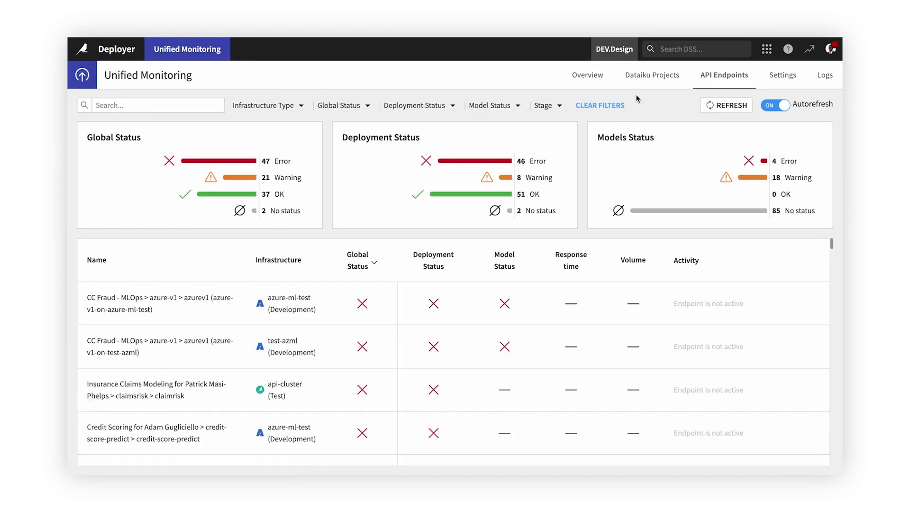
{"action": "left_click", "coordinate": [283, 105]}
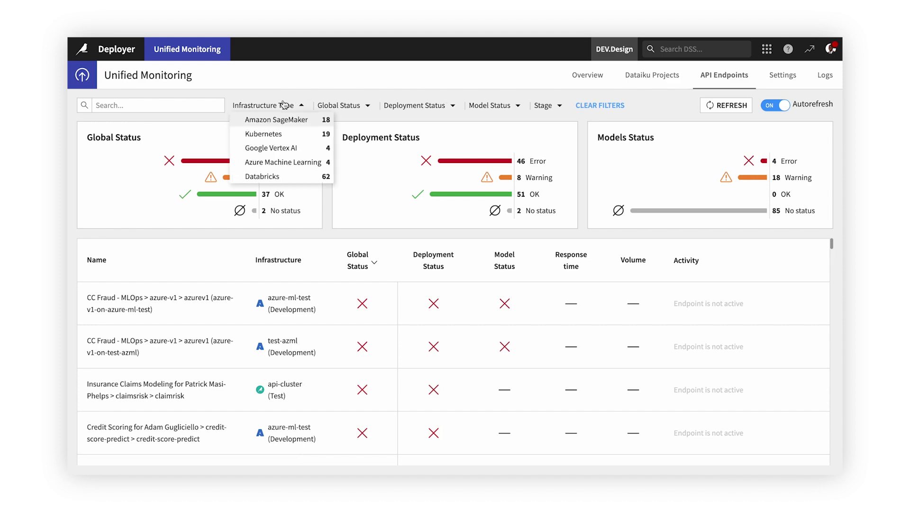
{"action": "left_click", "coordinate": [284, 121]}
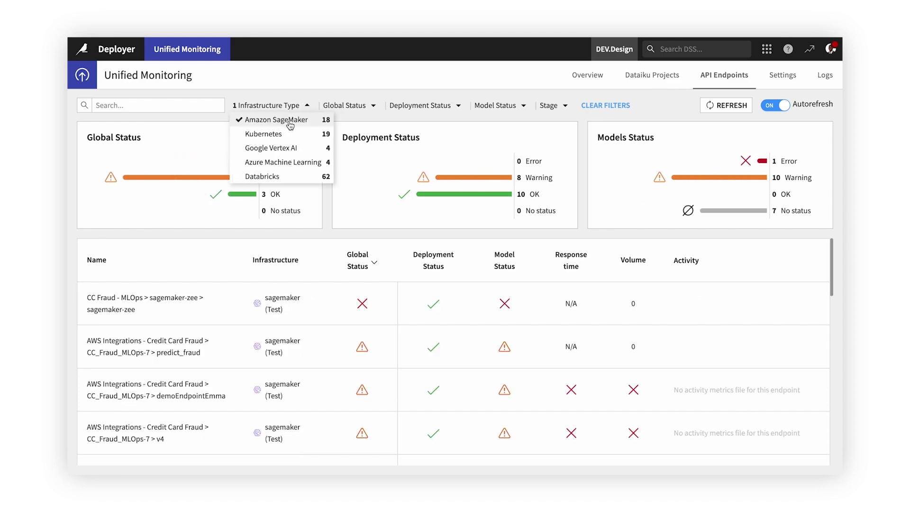
{"action": "left_click", "coordinate": [423, 125]}
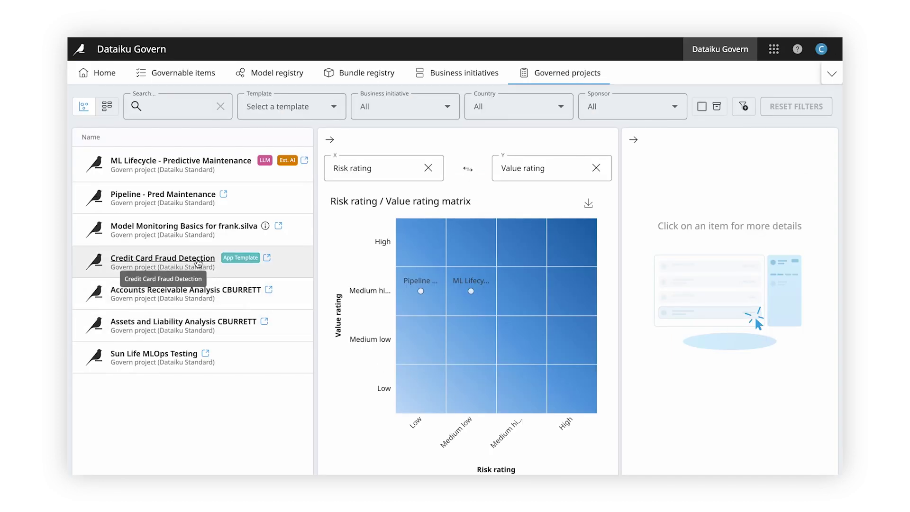
Step: Open the Credit Card Fraud Detection governed project and scroll its Overview to Related items
{"action": "left_click", "coordinate": [197, 260]}
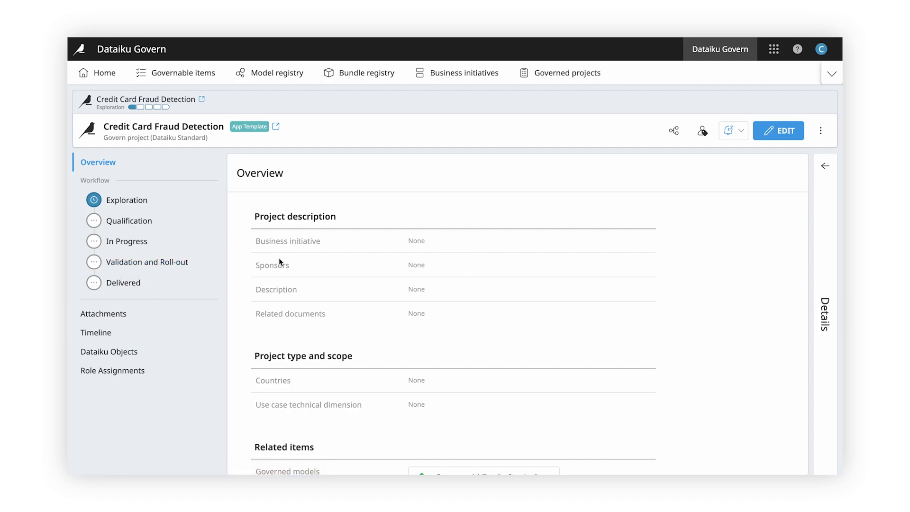
{"action": "scroll", "coordinate": [277, 261], "scroll_direction": "down", "scroll_amount": 4}
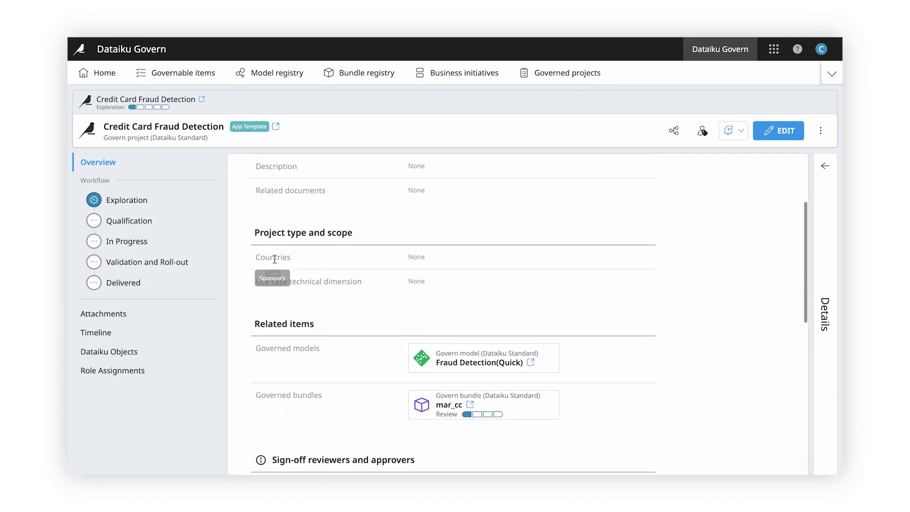
{"action": "scroll", "coordinate": [274, 258], "scroll_direction": "down", "scroll_amount": 1}
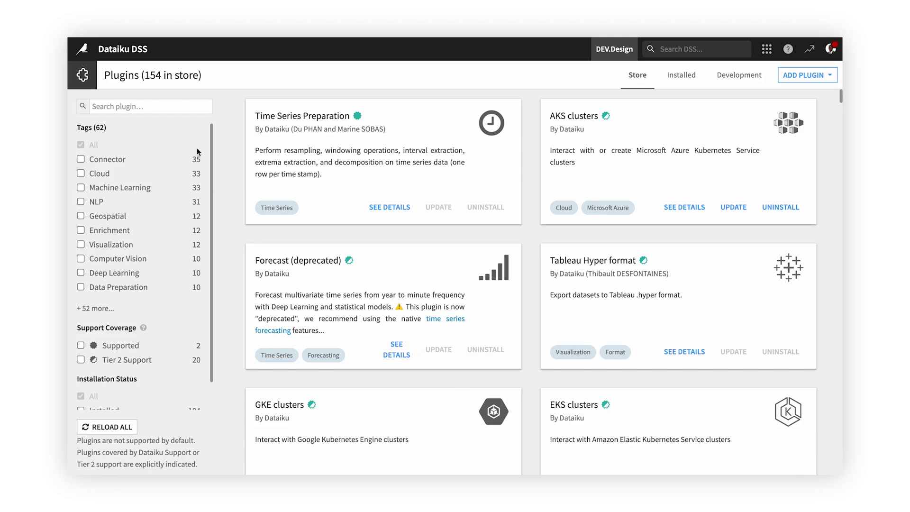
Step: Search the plugin store for 'amazon' and browse the Amazon plugin results
{"action": "left_click", "coordinate": [181, 106]}
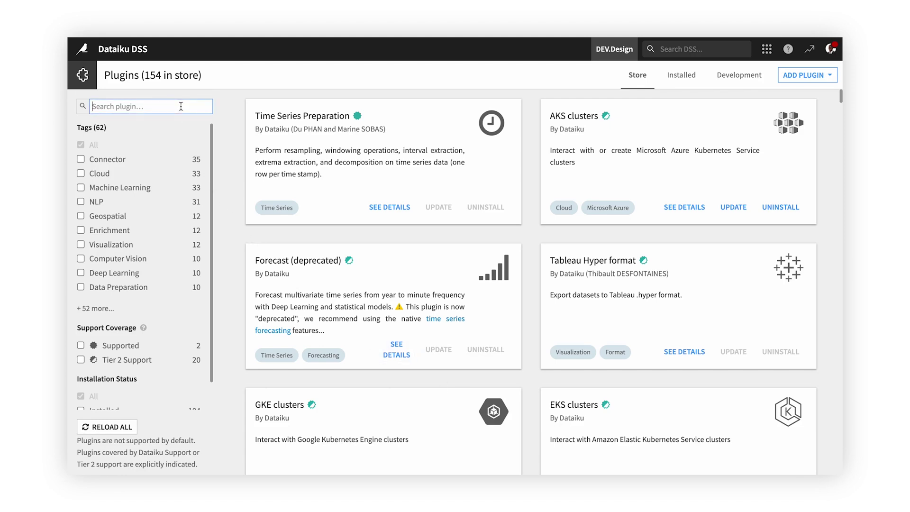
{"action": "type", "text": "amazon"}
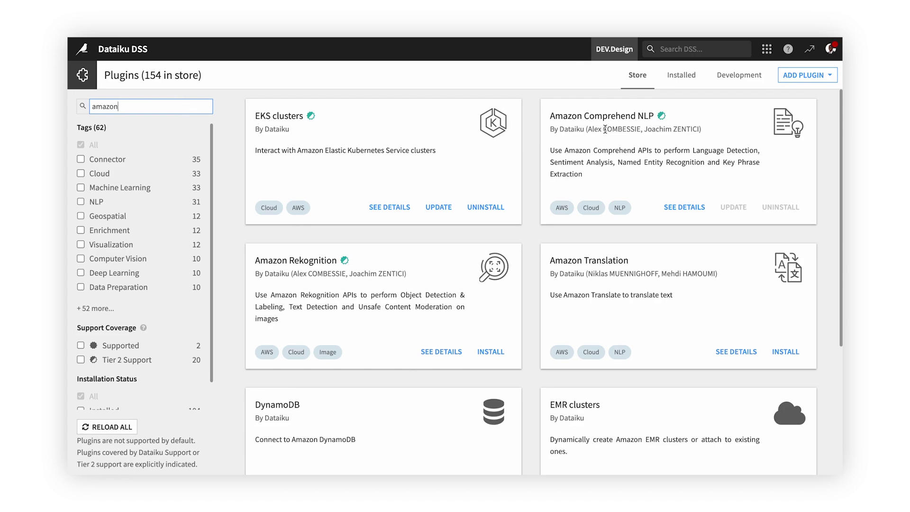
{"action": "scroll", "coordinate": [476, 278], "scroll_direction": "down", "scroll_amount": 2}
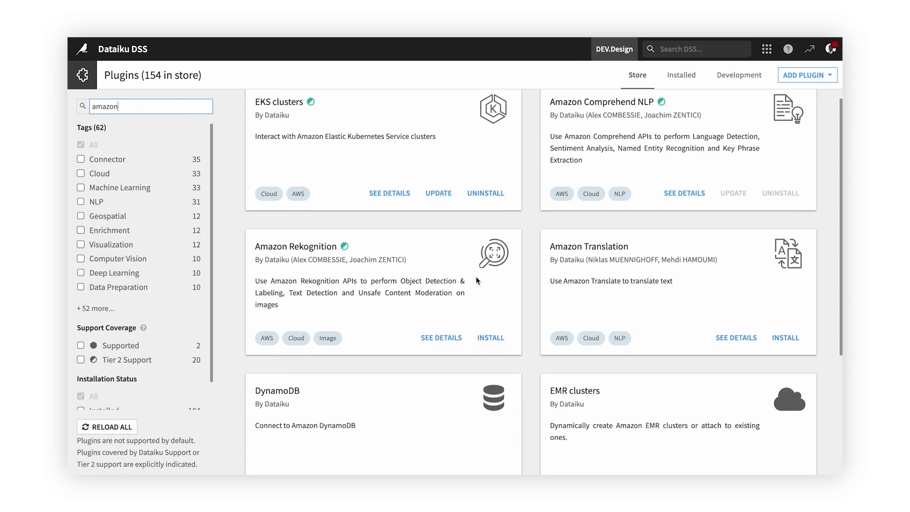
{"action": "scroll", "coordinate": [476, 277], "scroll_direction": "down", "scroll_amount": 2}
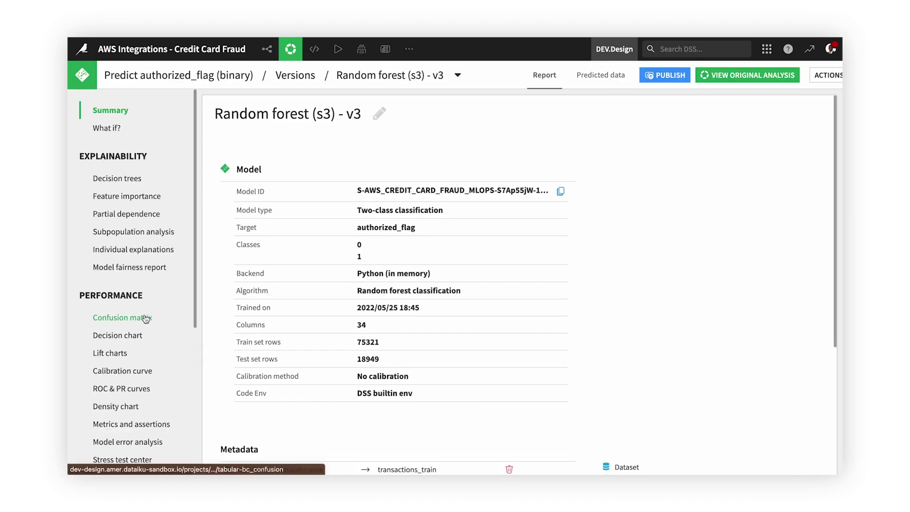
{"action": "left_click", "coordinate": [145, 319]}
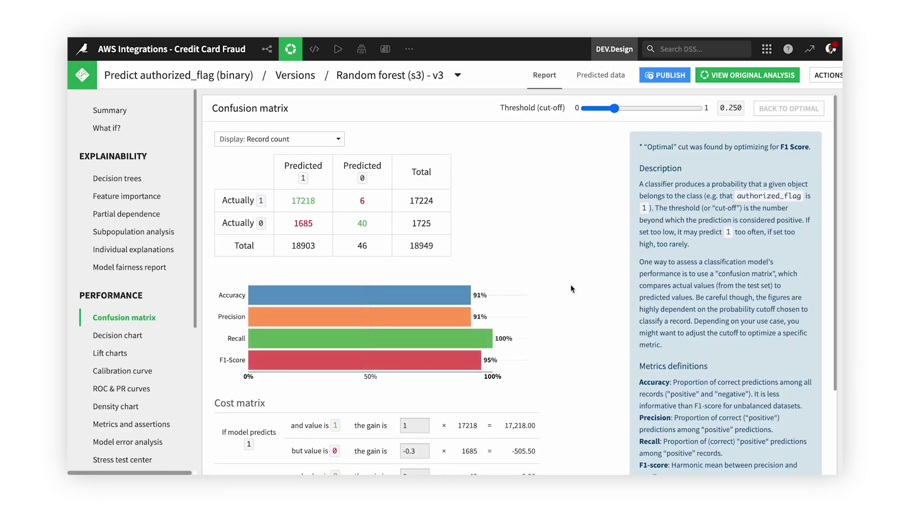
Step: Check the Random forest (s3) - v3 confusion matrix and lift charts, then return to the Flow
{"action": "scroll", "coordinate": [571, 288], "scroll_direction": "down", "scroll_amount": 3}
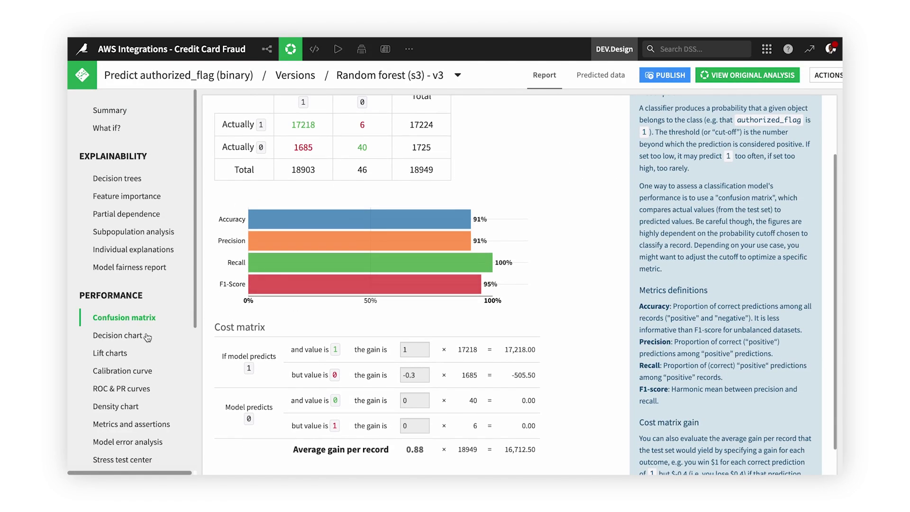
{"action": "left_click", "coordinate": [112, 354]}
{"action": "scroll", "coordinate": [375, 320], "scroll_direction": "down", "scroll_amount": 1}
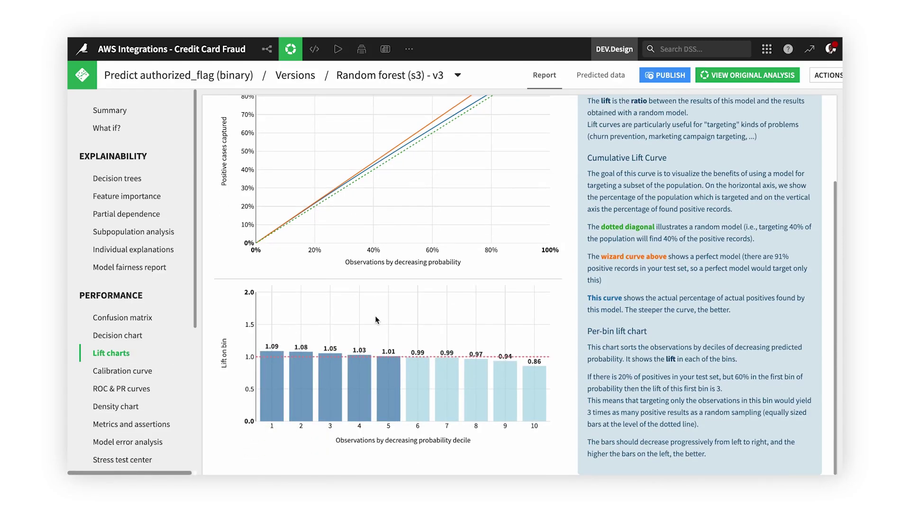
{"action": "left_click", "coordinate": [270, 52]}
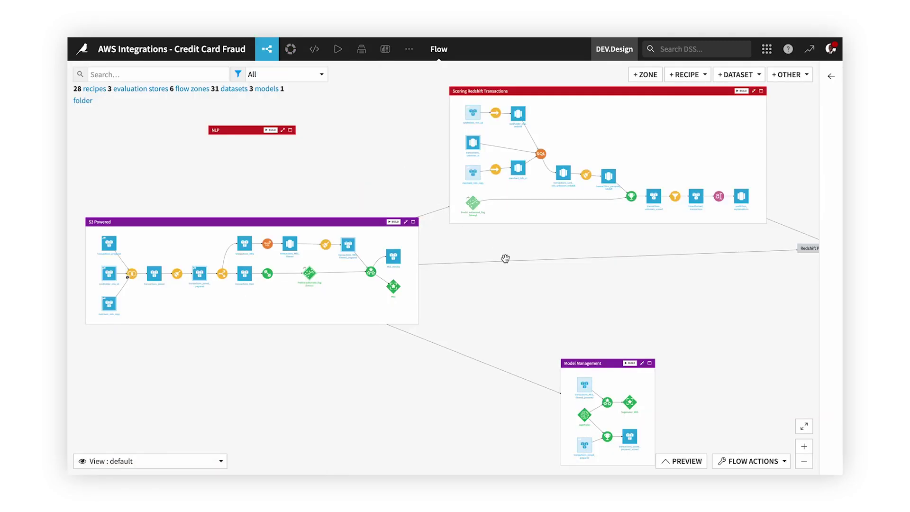